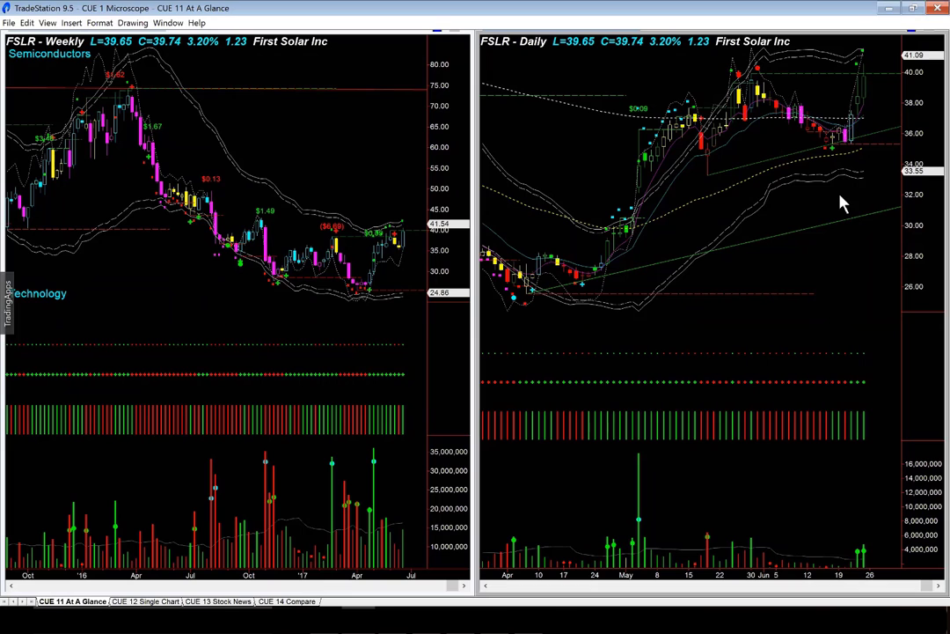
Bring up the weekly and daily charts for the symbols SUN, RUN and SPWR in turn.
type("sun")
key("Return")
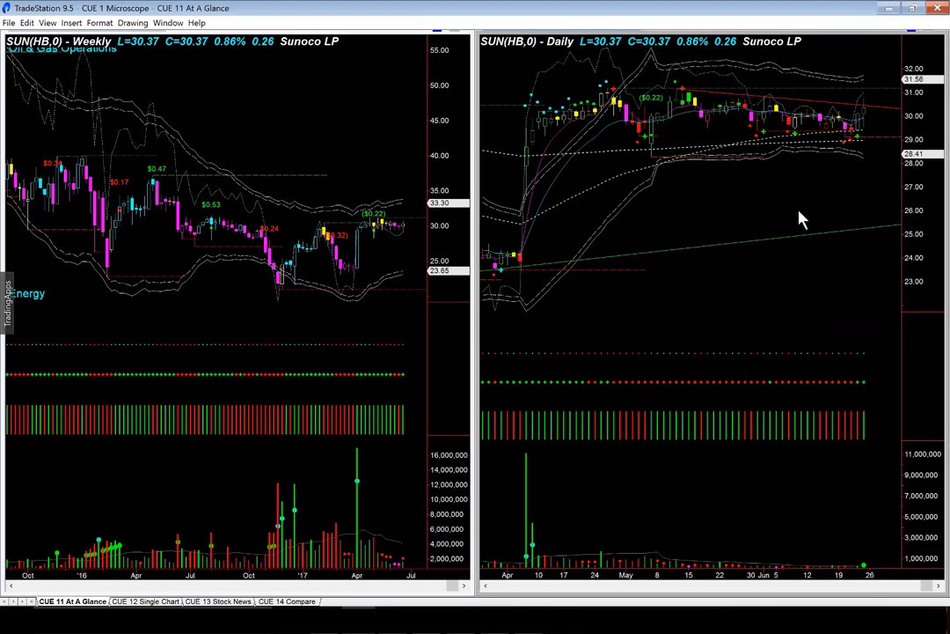
type("run")
key("Return")
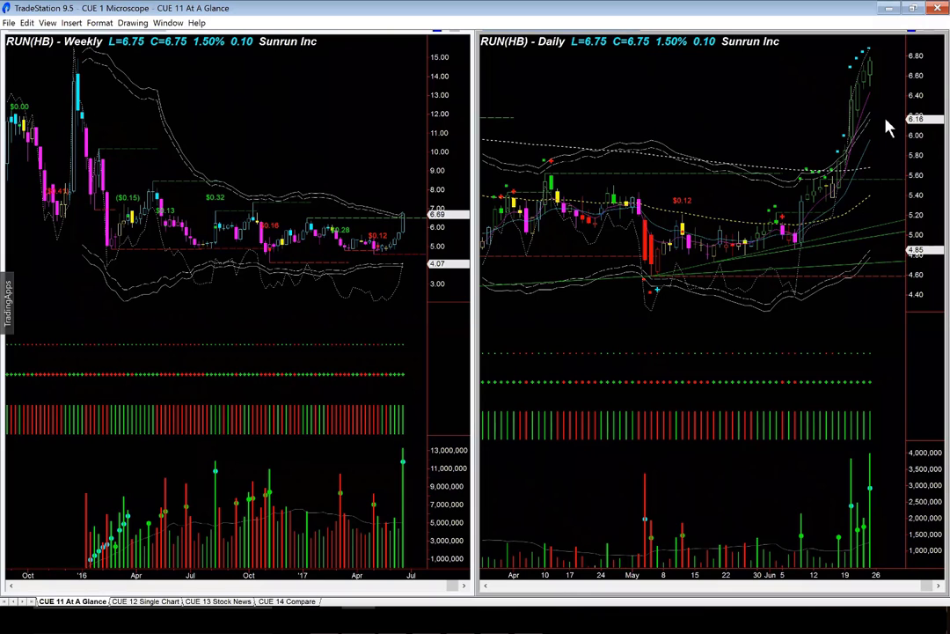
type("spwr")
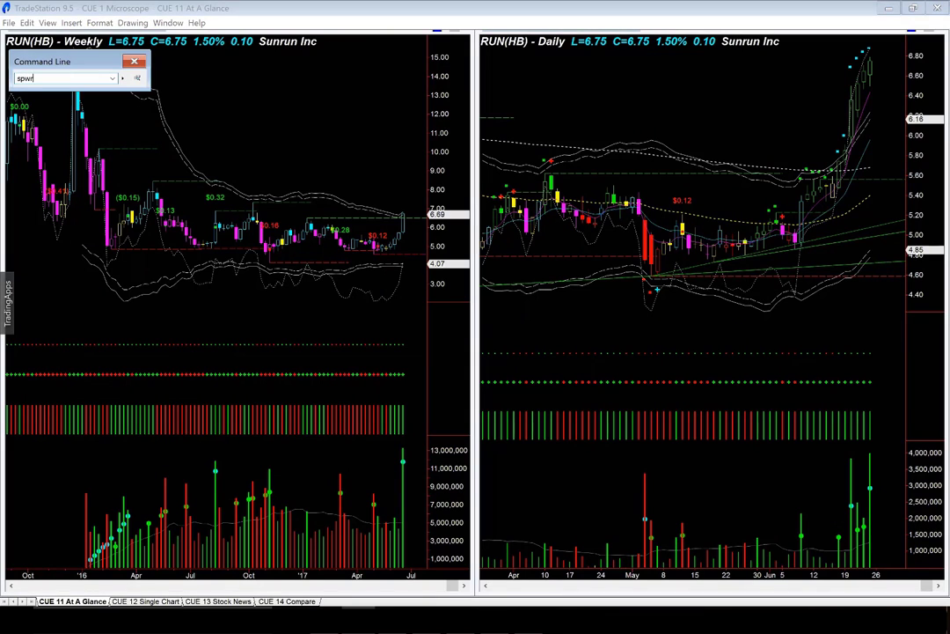
key("Return")
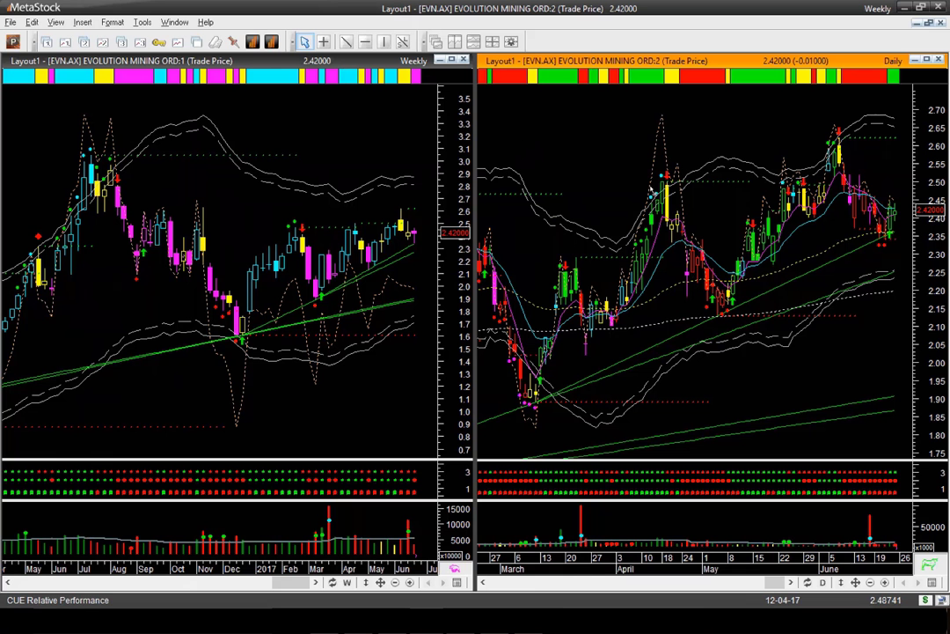
Switch to MetaStock and examine the Evolution Mining (EVN.AX) price trend on its daily and weekly charts.
mouse_move(652, 189)
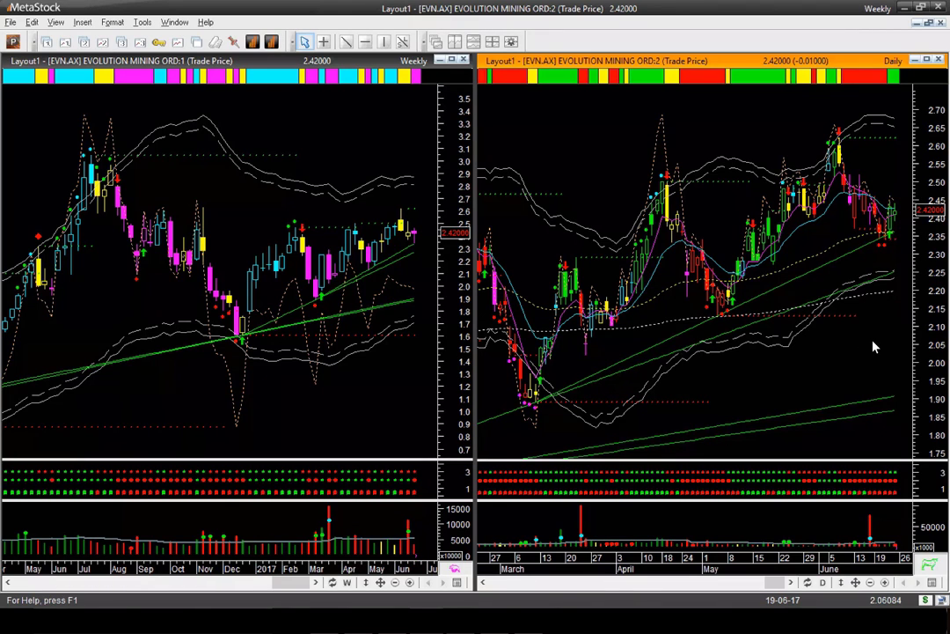
scroll(874, 346, "down", 2)
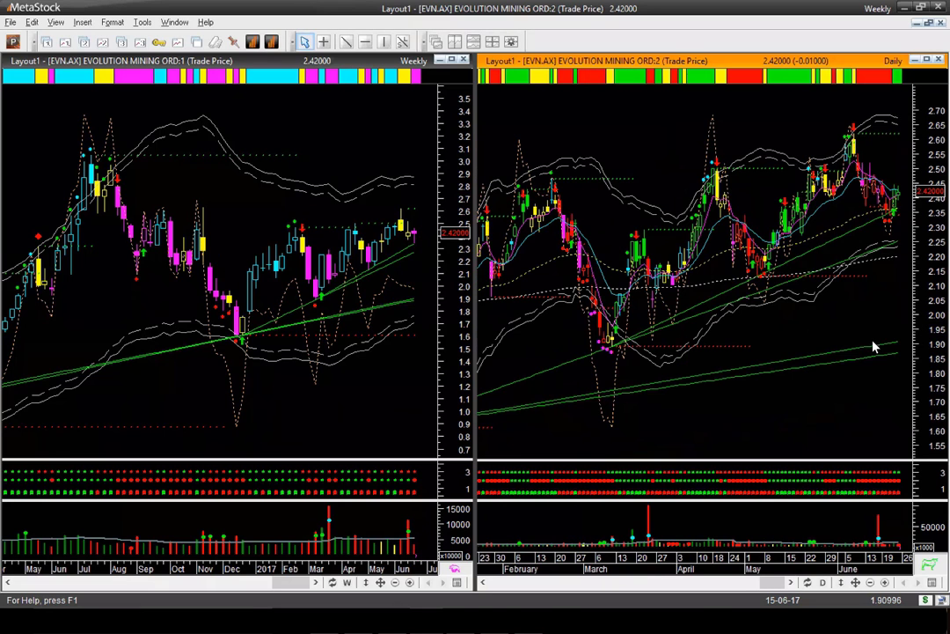
scroll(874, 346, "up", 4)
scroll(874, 346, "down", 1)
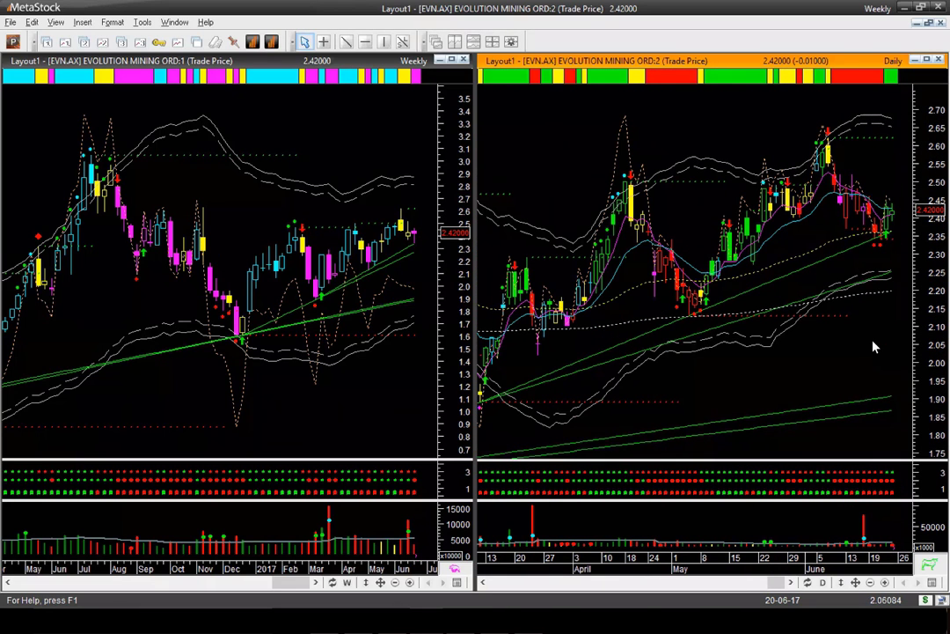
left_click(416, 145)
scroll(414, 150, "down", 1)
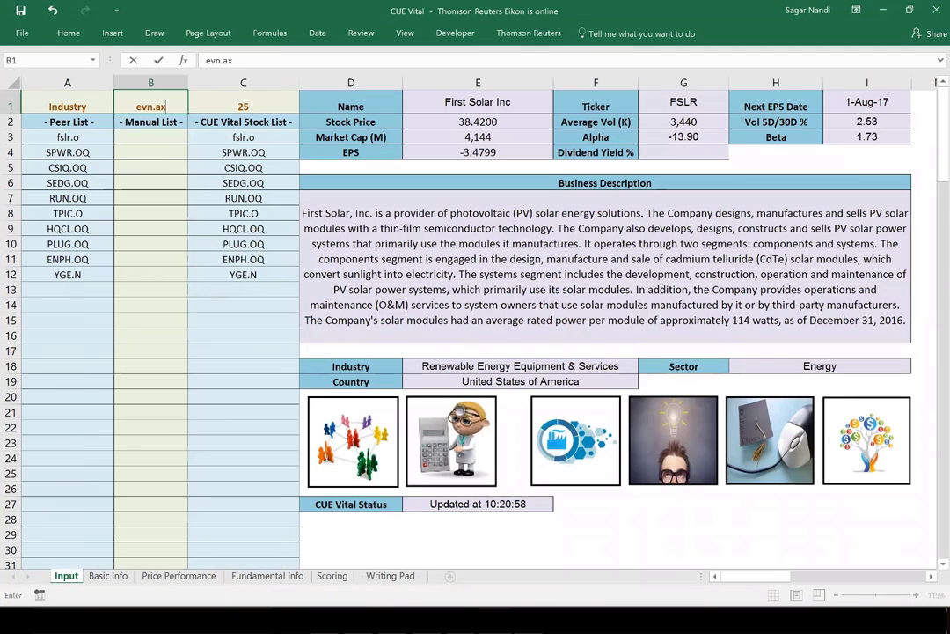
Load evn.ax with its industry peers in the CUE Vital Excel workbook and highlight its row on the Fundamental Info sheet.
key("Return")
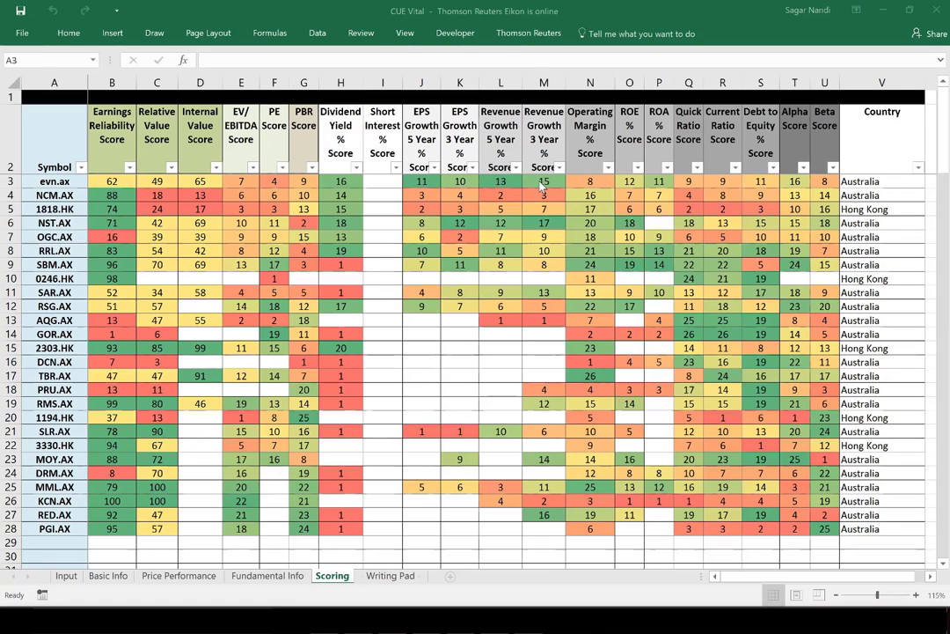
left_click(271, 577)
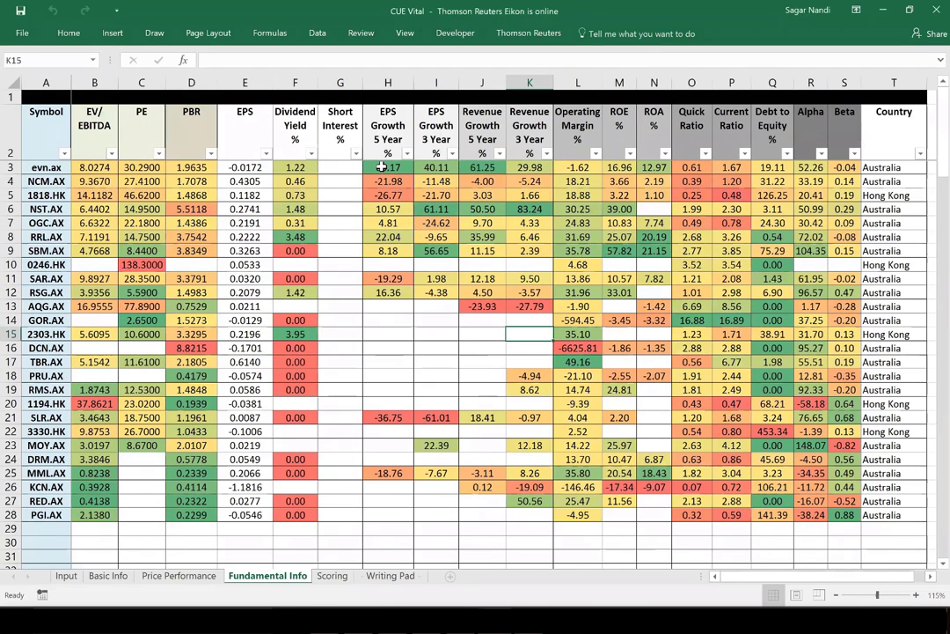
left_click(12, 167)
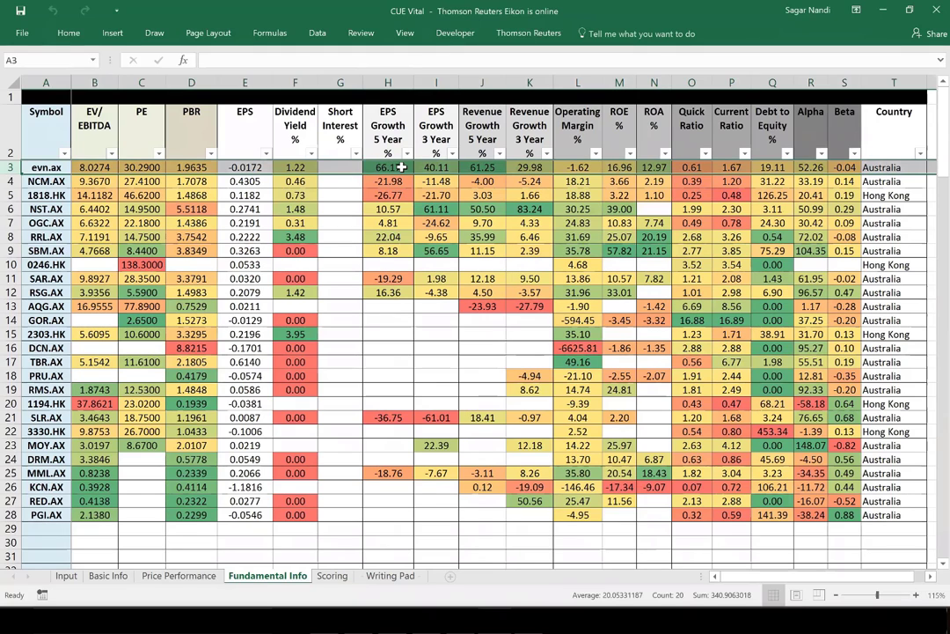
Examine evn.ax's 5- and 3-year EPS and revenue growth, plus its EV/EBITDA, PE and PBR ratios.
left_click(449, 167)
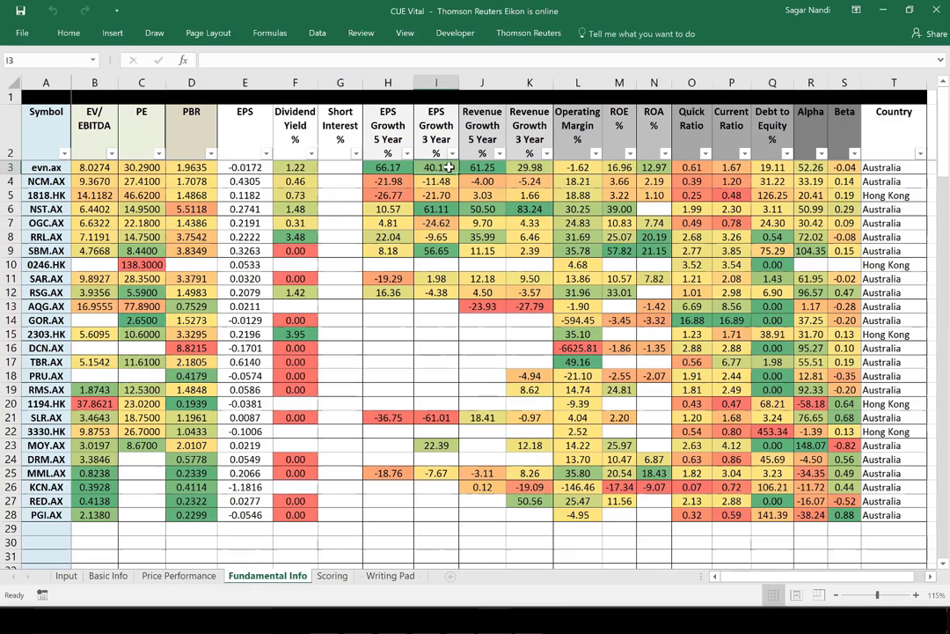
left_click(496, 170)
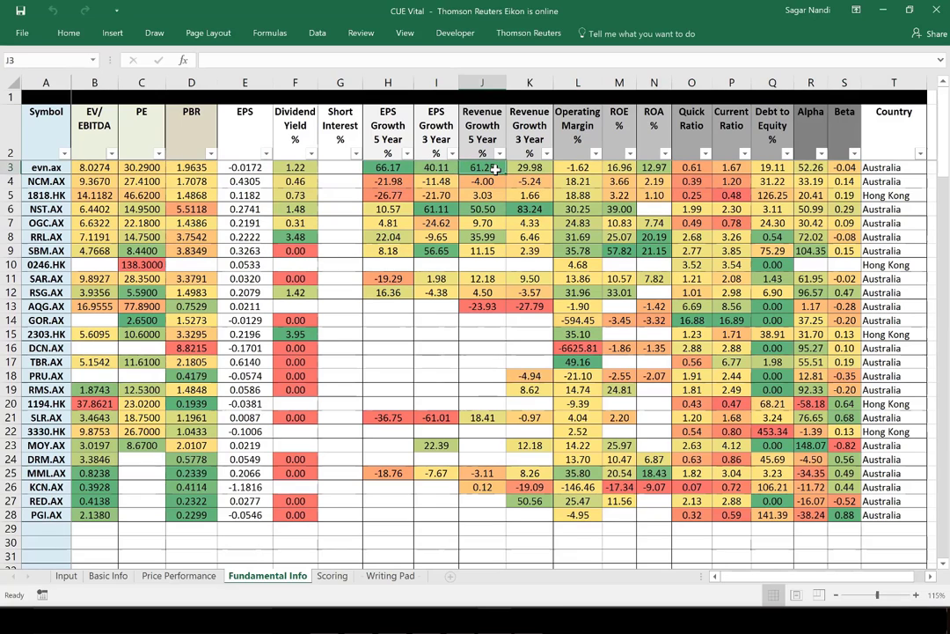
left_click(541, 167)
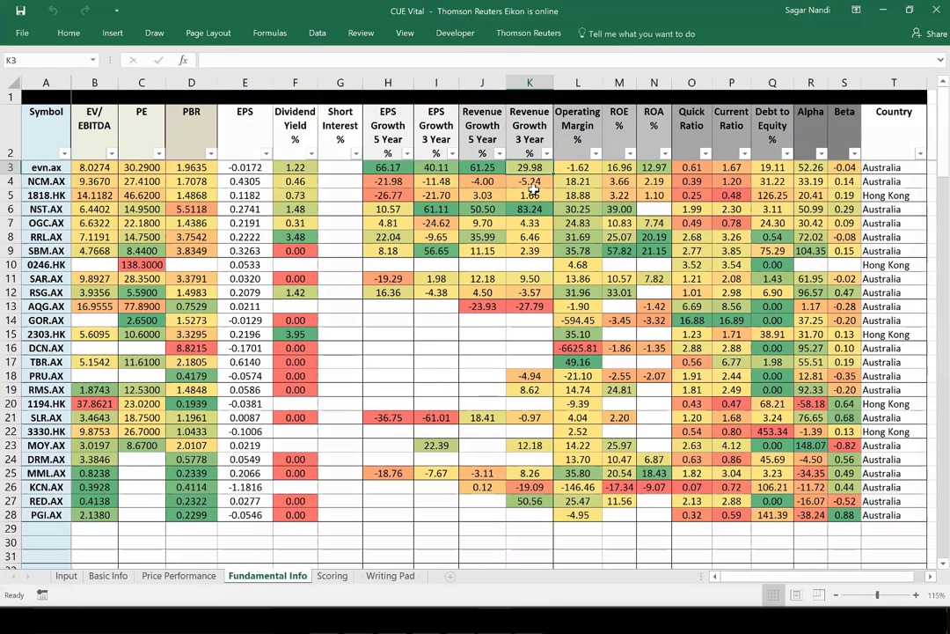
left_click_drag(533, 167, 396, 168)
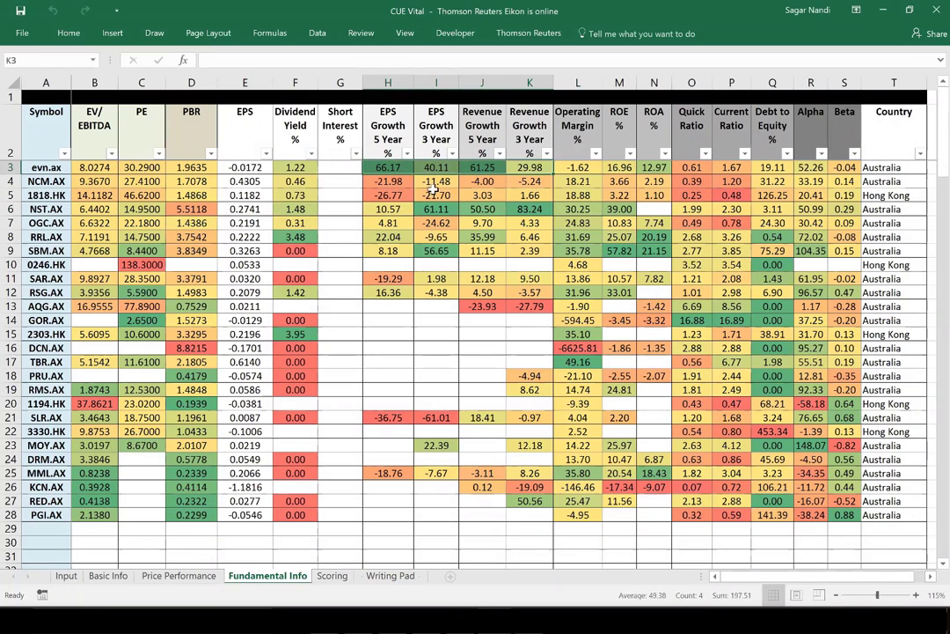
left_click(376, 168)
left_click_drag(378, 167, 515, 177)
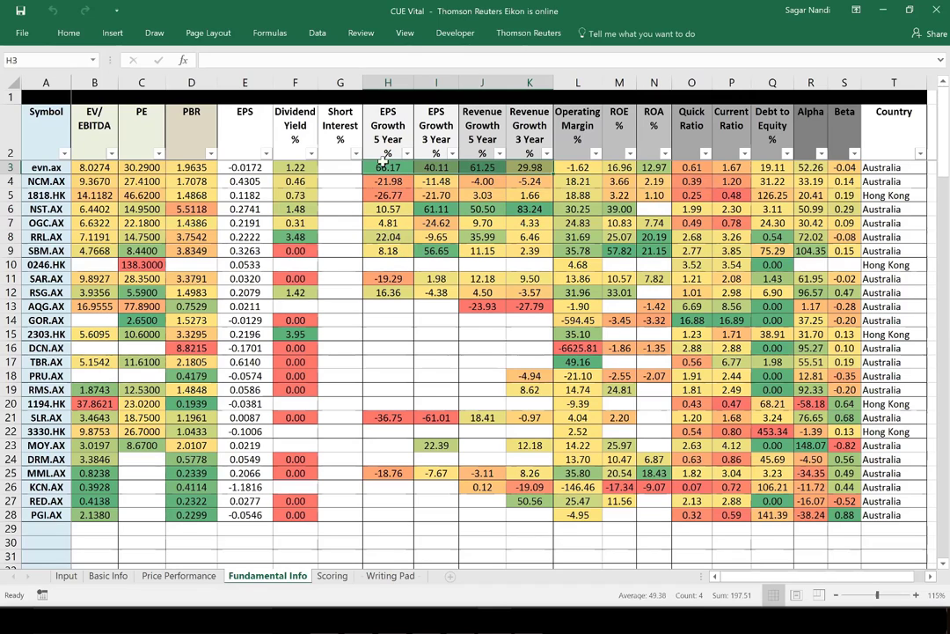
left_click(92, 166)
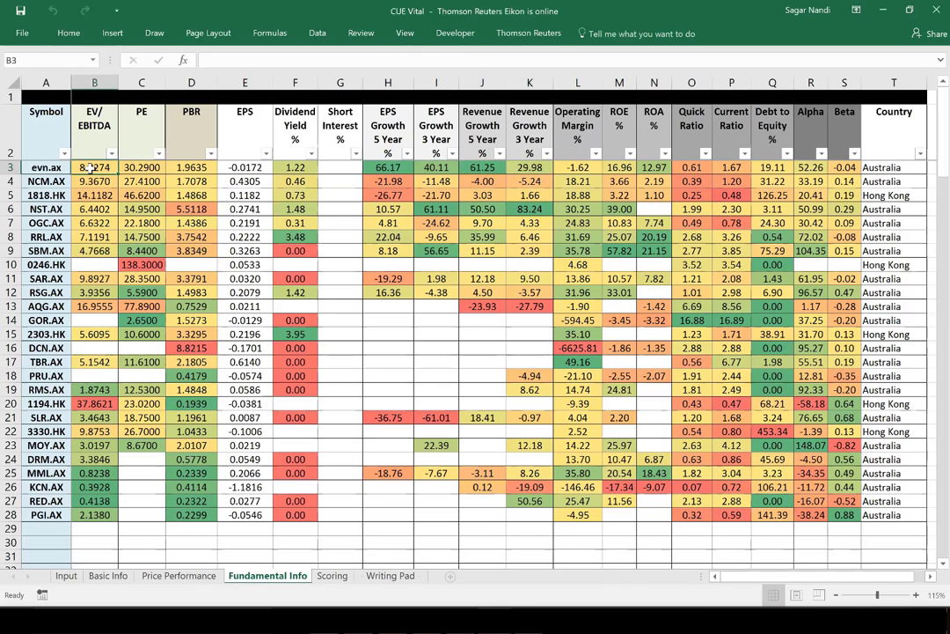
left_click_drag(91, 166, 189, 167)
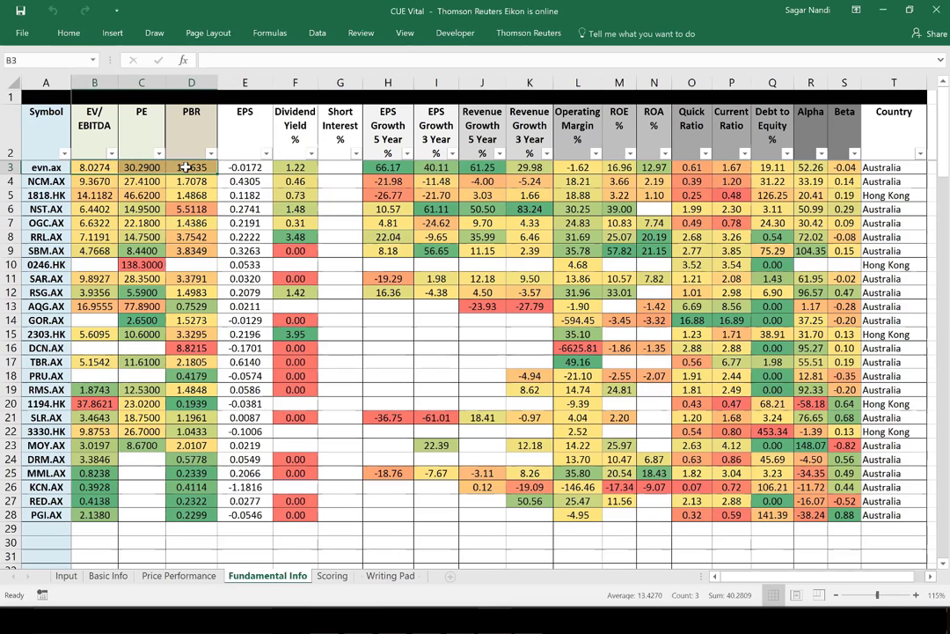
Compare evn.ax's reliability and value scores with its EPS and revenue growth scores on the Scoring sheet.
left_click(332, 576)
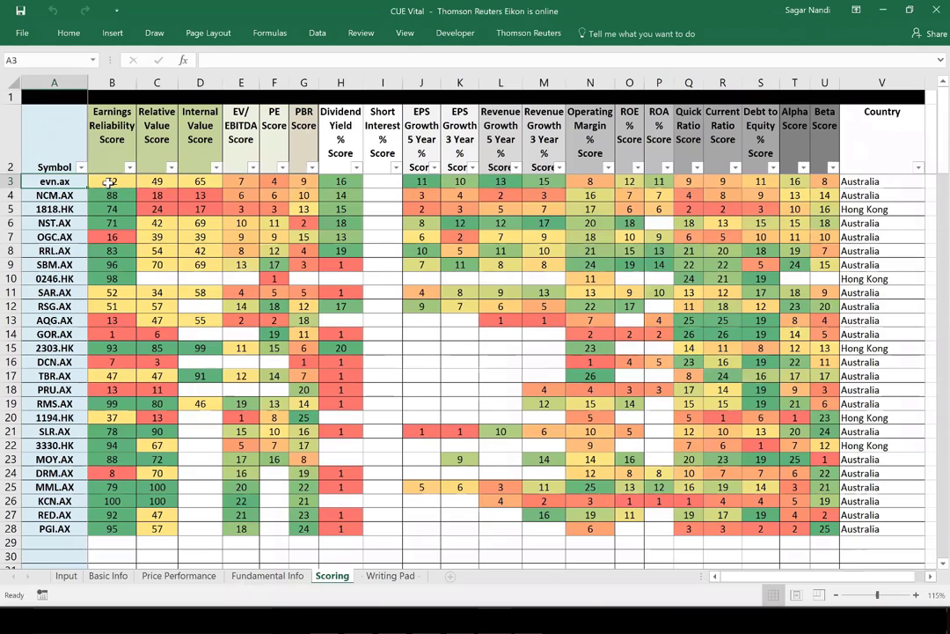
left_click_drag(113, 182, 202, 183)
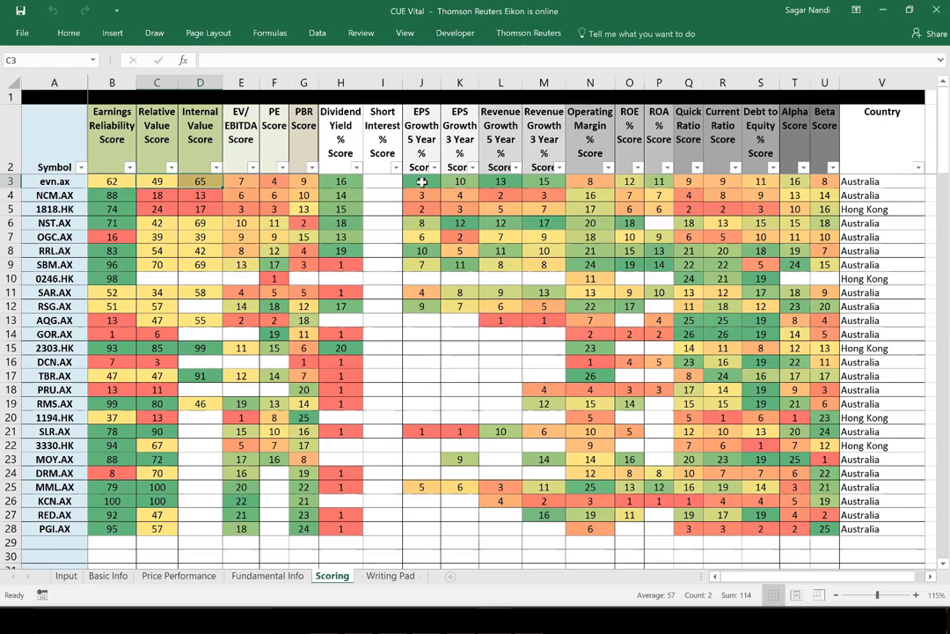
left_click_drag(418, 182, 549, 182)
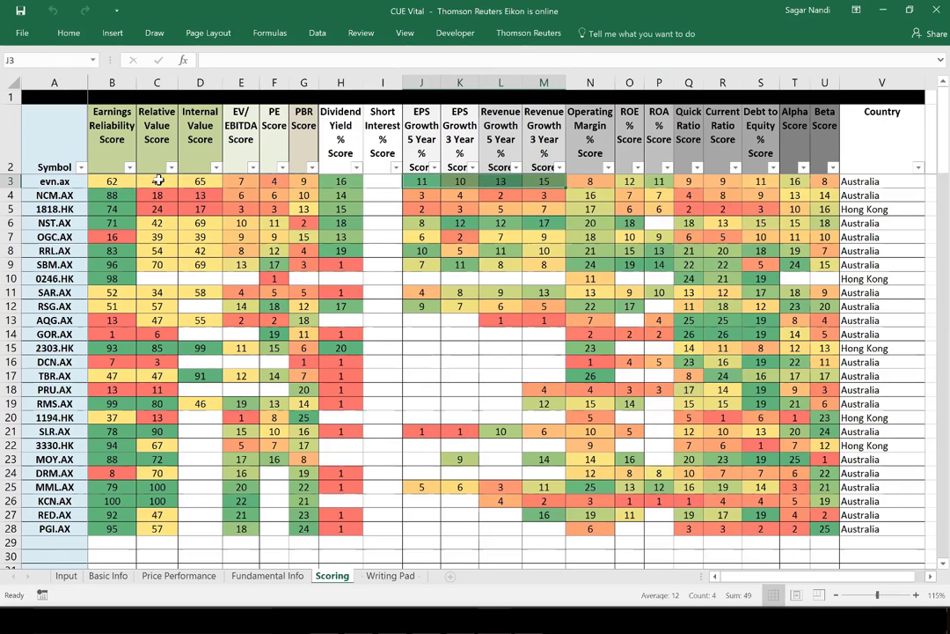
left_click_drag(157, 182, 273, 183)
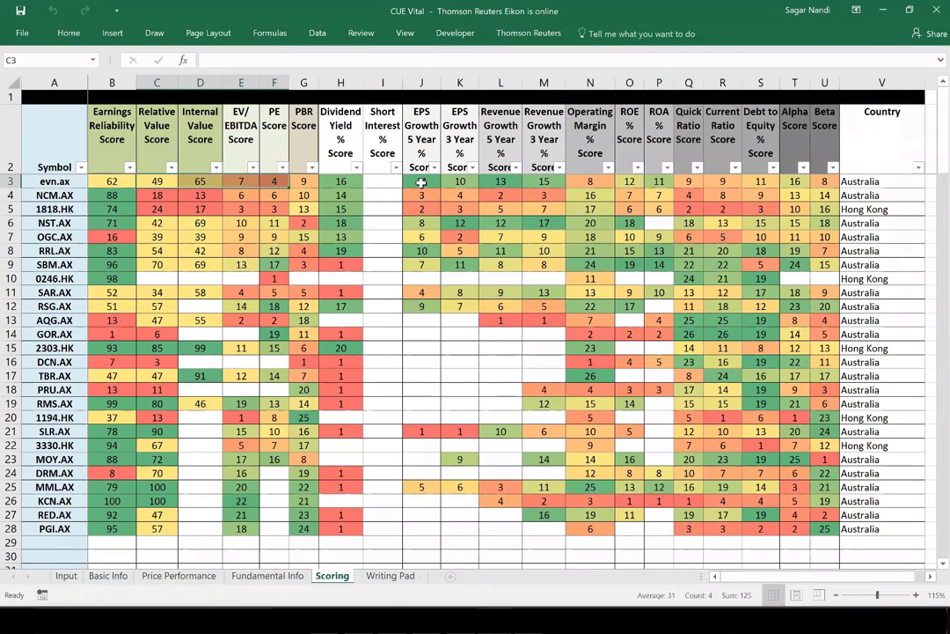
left_click_drag(417, 184, 540, 184)
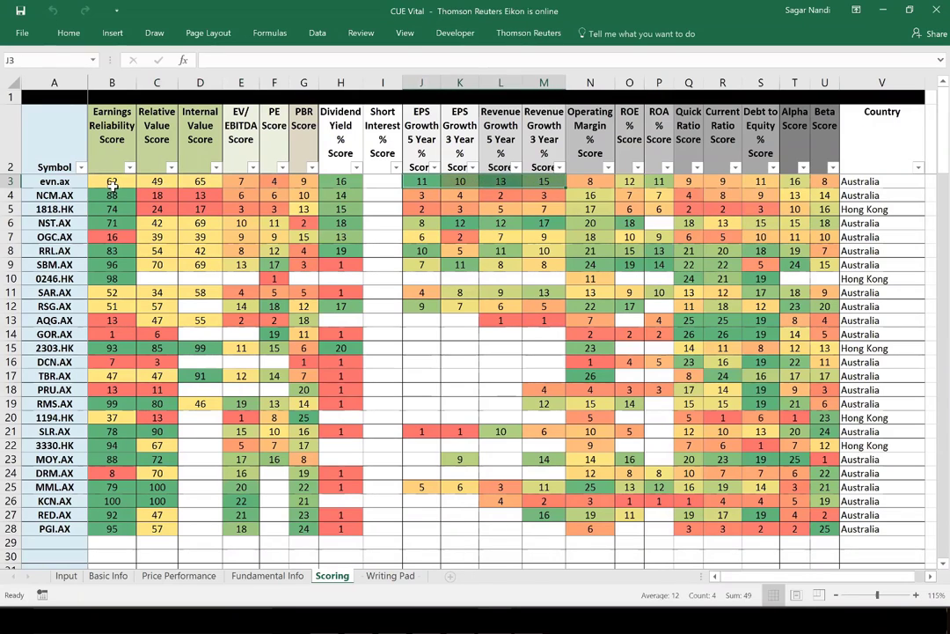
left_click_drag(111, 181, 200, 187)
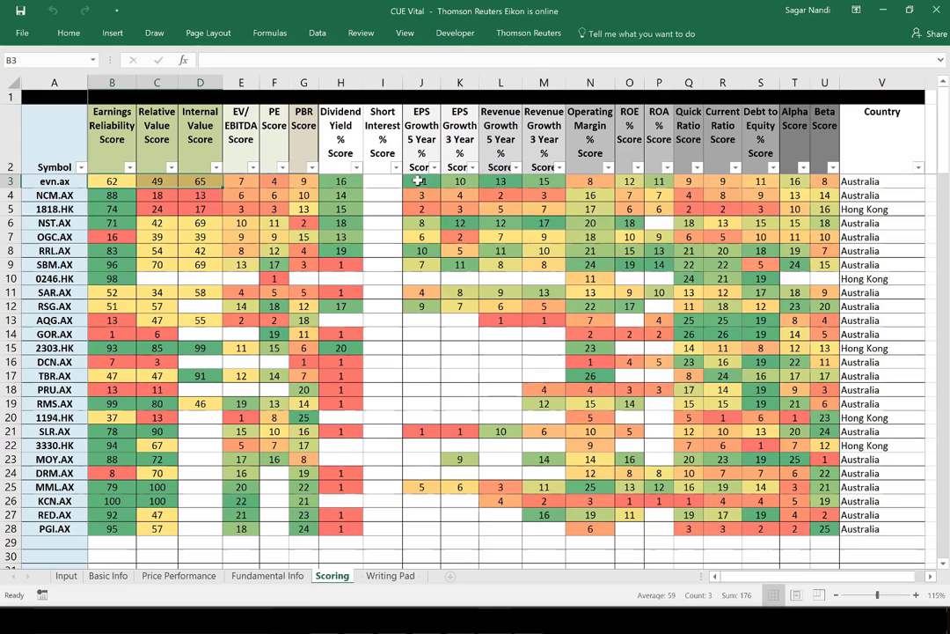
left_click_drag(417, 181, 539, 182)
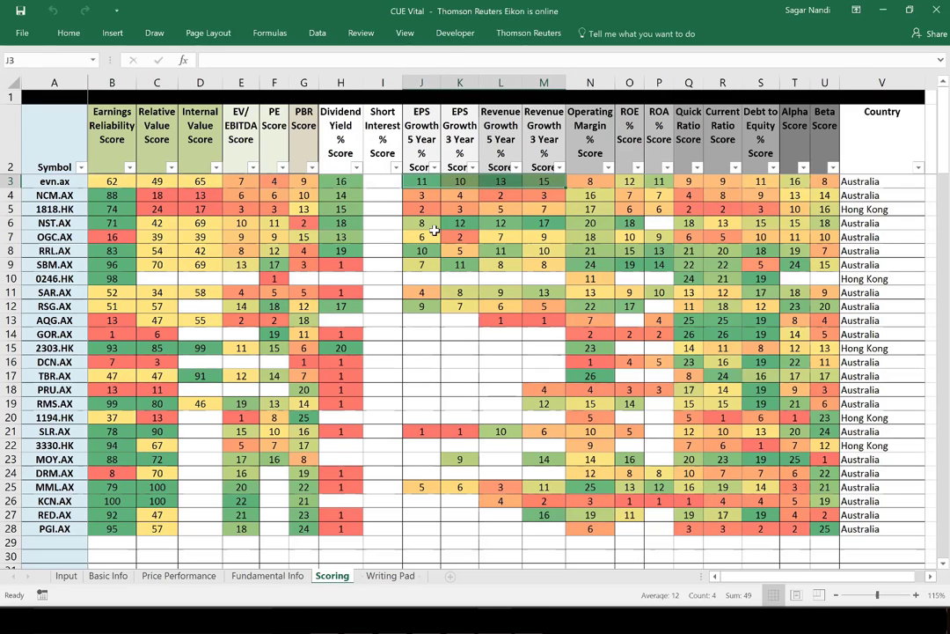
Replace the industry stock on the Input sheet with slr.ax to load its peer list.
left_click(69, 577)
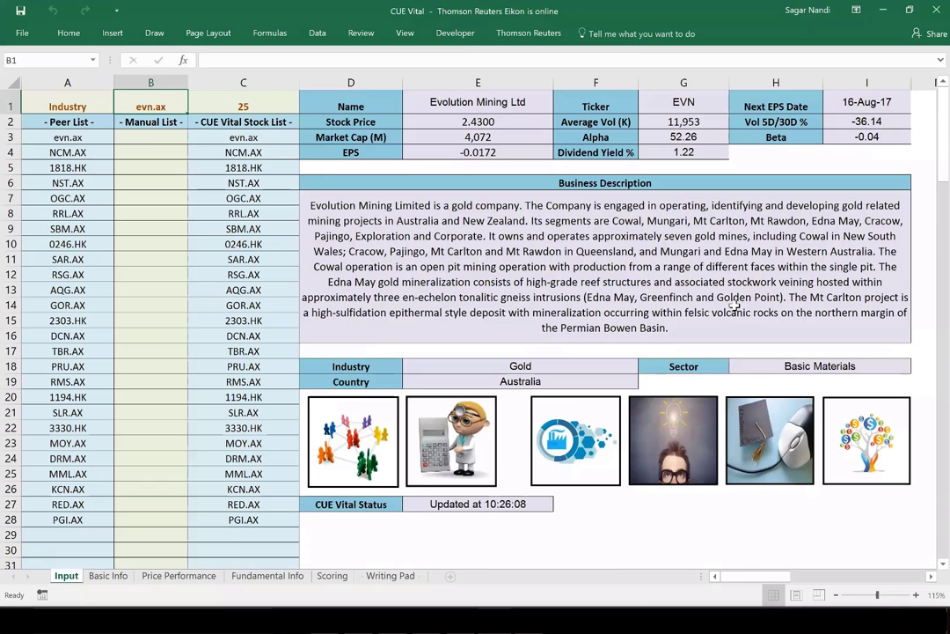
type("slr.ax")
key("Return")
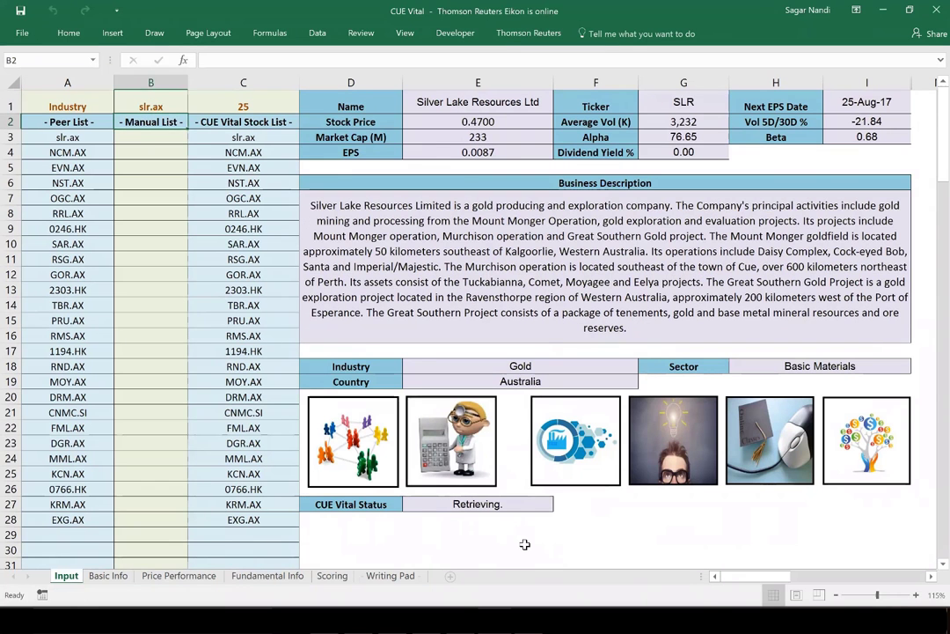
Examine slr.ax's EPS and revenue growth and its EV/EBITDA and PE ratios on the Fundamental Info sheet.
left_click(275, 576)
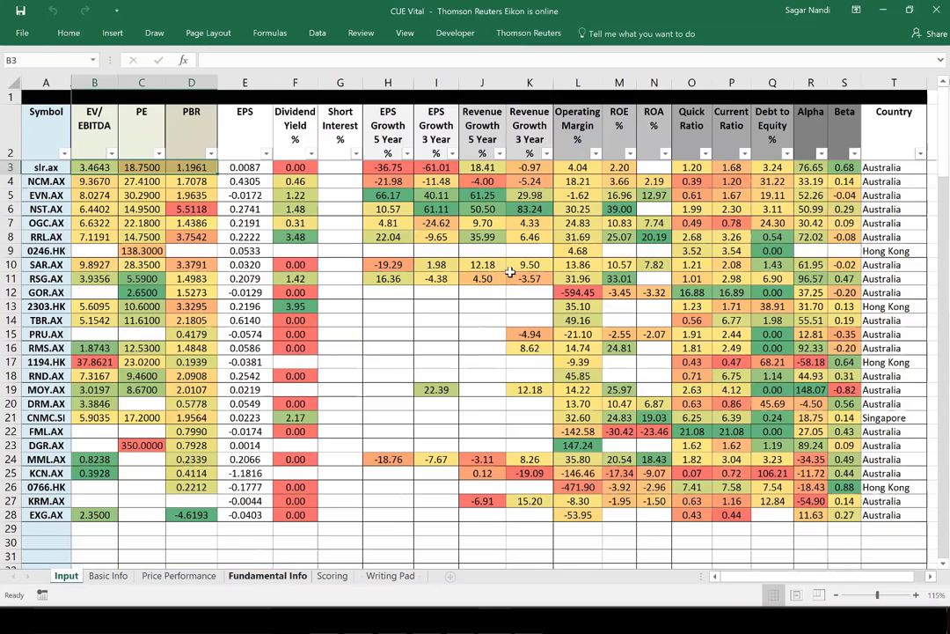
left_click_drag(388, 168, 530, 168)
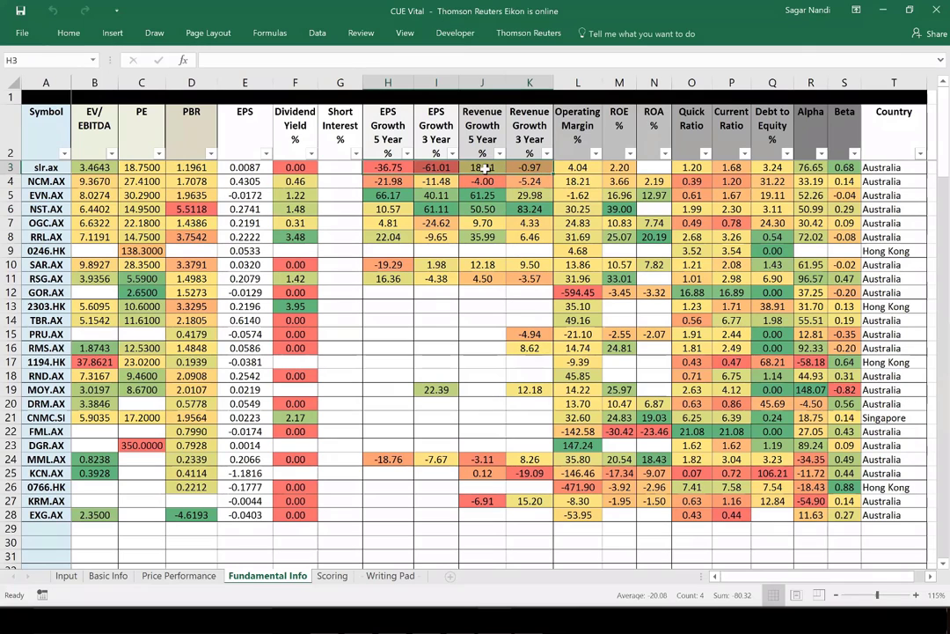
left_click(529, 168)
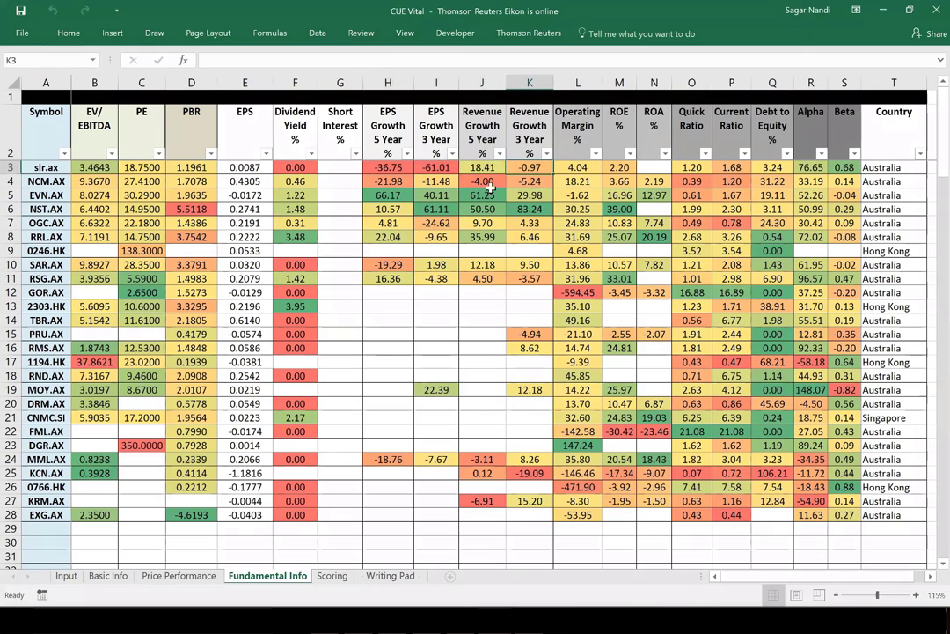
left_click_drag(388, 167, 526, 169)
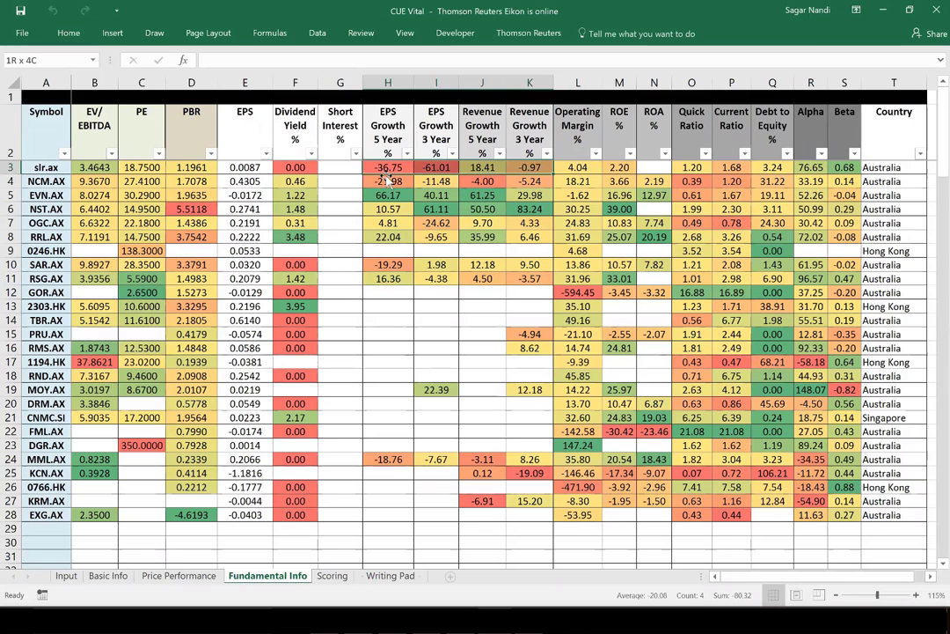
left_click(114, 167)
left_click_drag(121, 167, 130, 167)
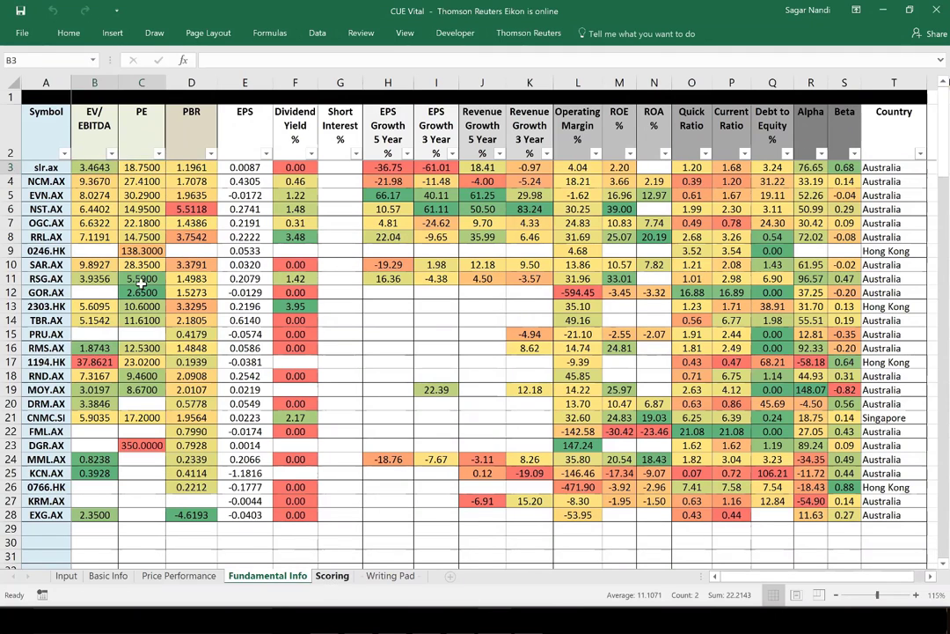
Compare slr.ax's reliability and value scores with its EPS and revenue growth scores on the Scoring sheet.
left_click(331, 576)
left_click_drag(102, 182, 249, 192)
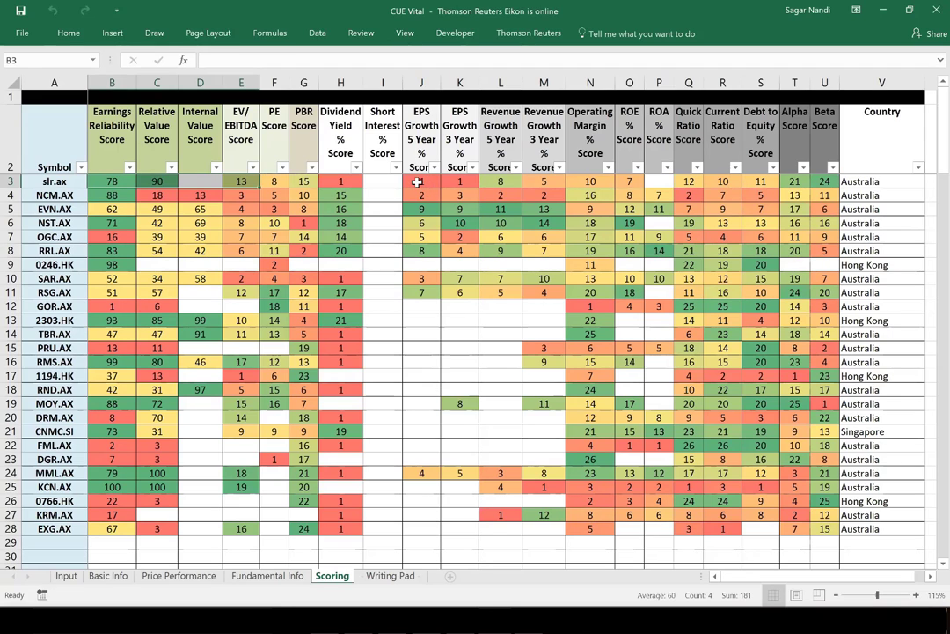
left_click_drag(416, 183, 543, 180)
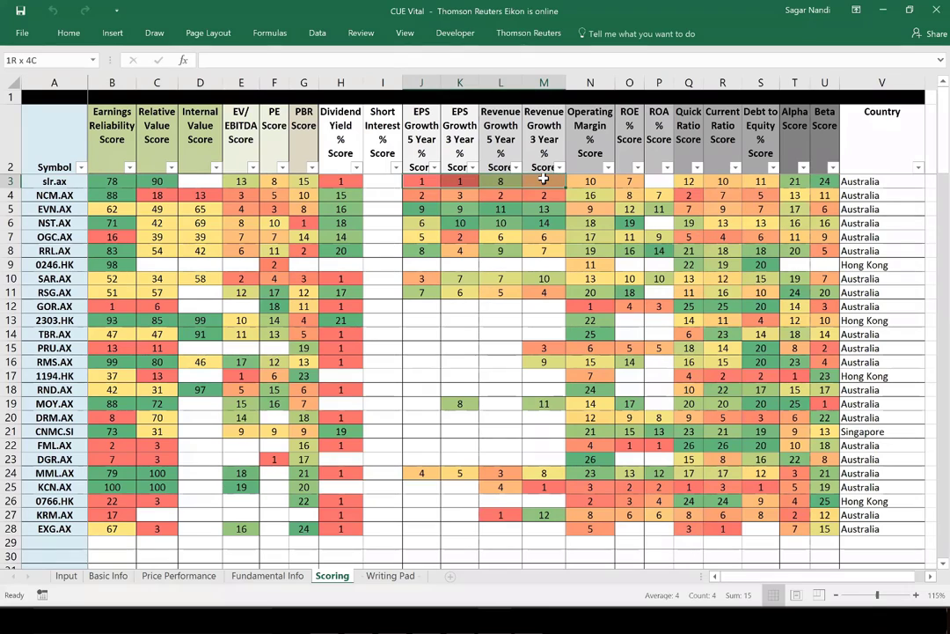
left_click_drag(107, 180, 239, 180)
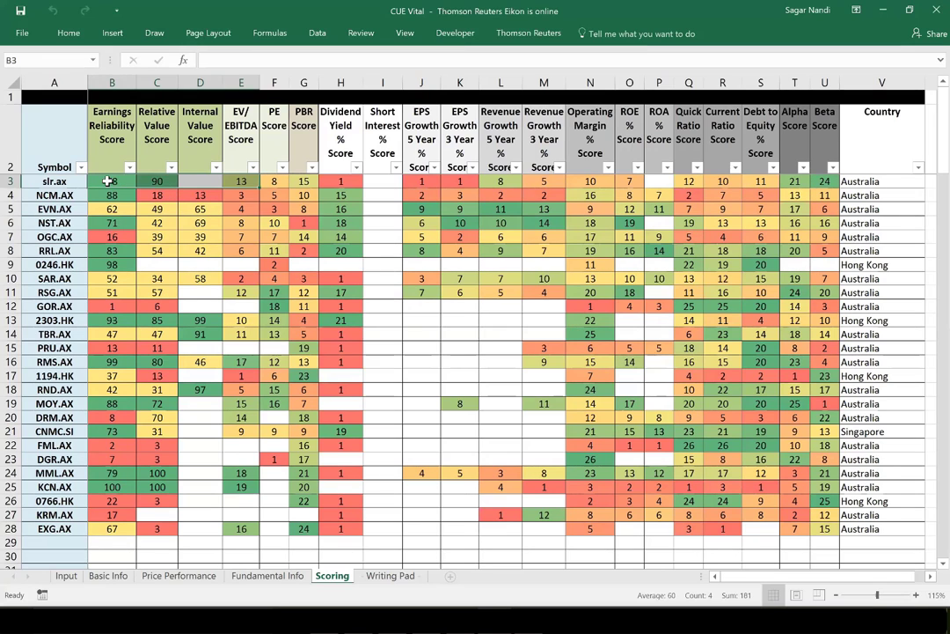
Review slr.ax's scores from earnings reliability through EV/EBITDA, followed by its EPS and revenue growth scores.
left_click_drag(107, 181, 248, 184)
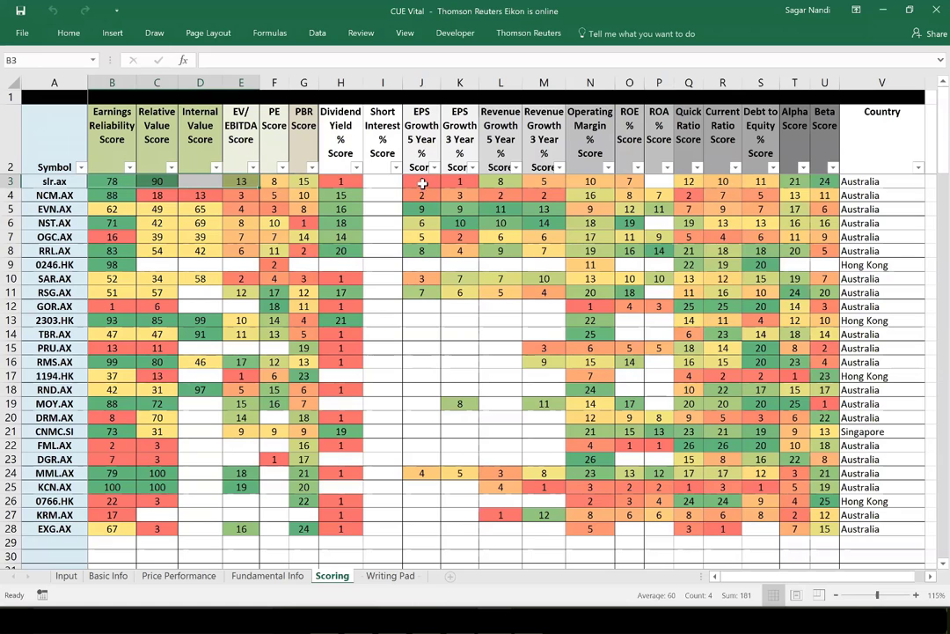
left_click_drag(423, 183, 541, 182)
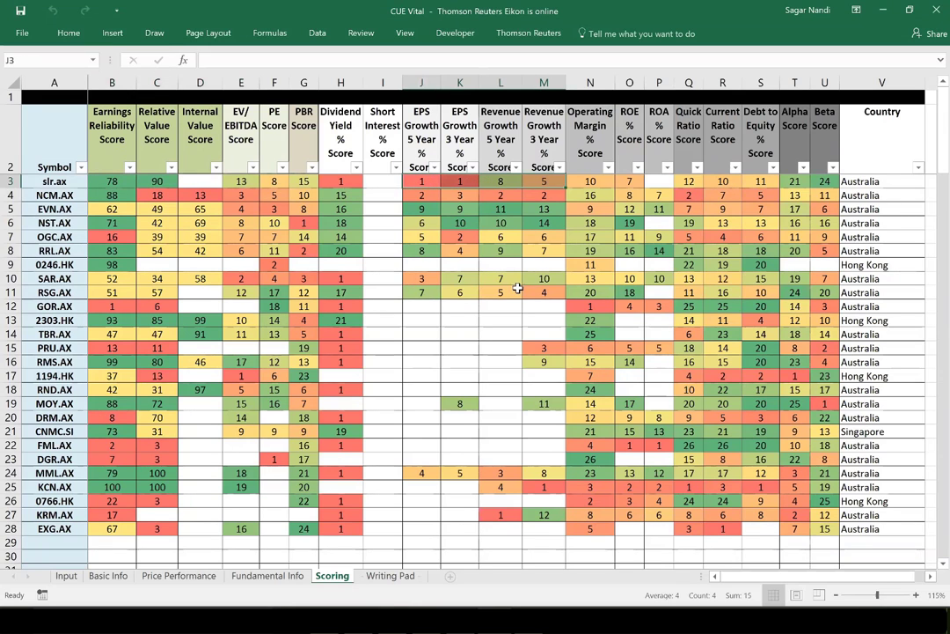
Replace the industry stock on the Input sheet with nem to load its peer list.
key("ctrl+Page_Up")
key("ctrl+Page_Up")
key("ctrl+Page_Up")
key("ctrl+Page_Up")
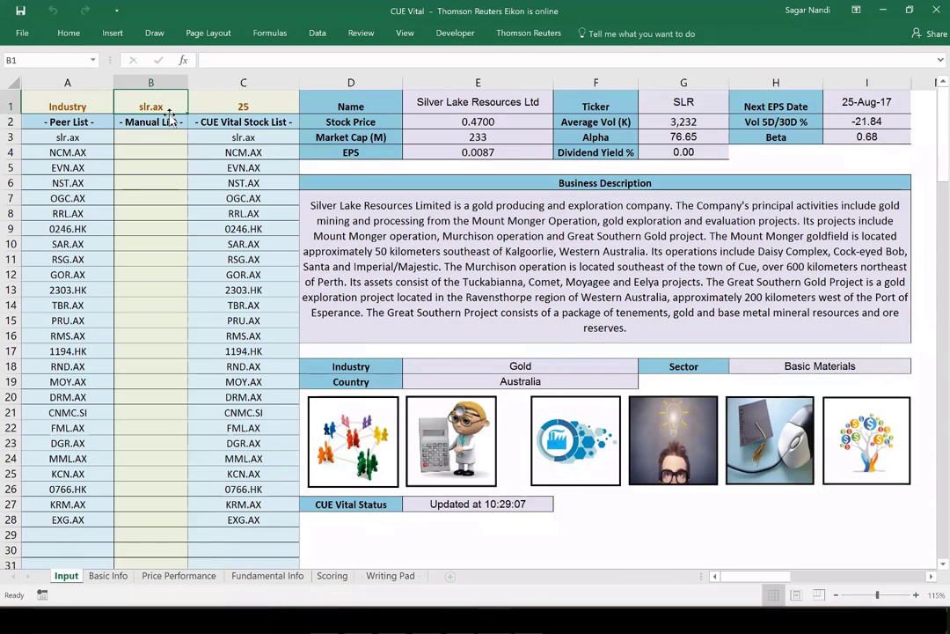
type("nem")
key("Return")
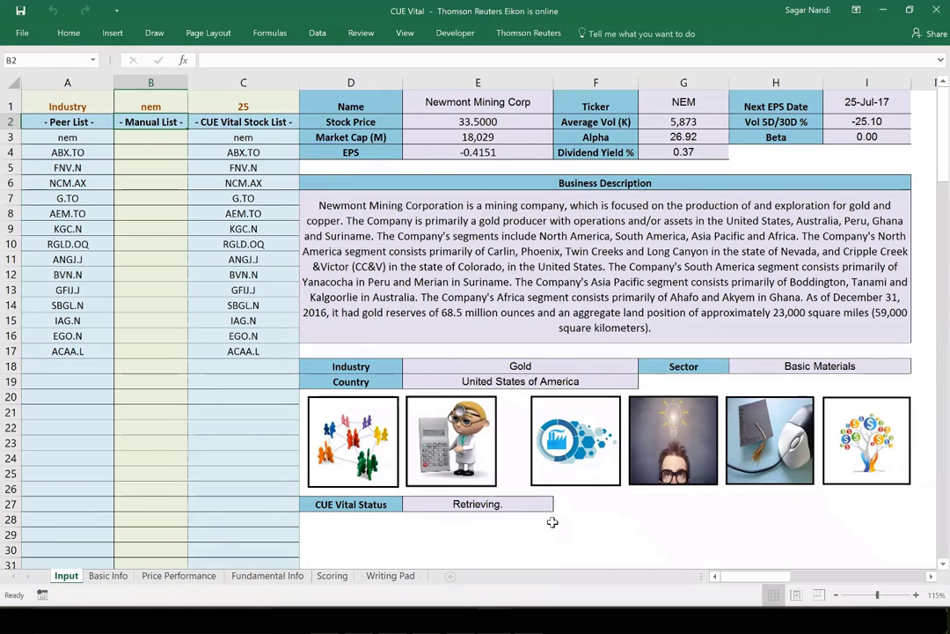
Examine nem's 5-year and 3-year EPS and revenue growth on the Fundamental Info sheet.
key("ctrl+Page_Down")
key("ctrl+Page_Down")
key("ctrl+Page_Down")
left_click_drag(388, 168, 531, 167)
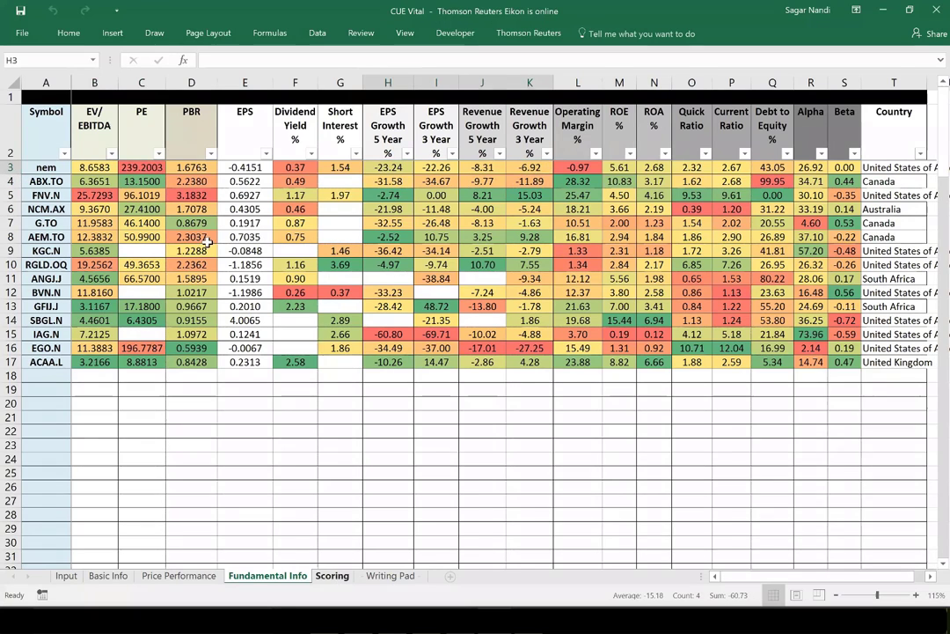
Compare nem's relative value, internal value, EV/EBITDA and PE scores with those of its peers on the Scoring sheet.
key("ctrl+Page_Down")
left_click_drag(155, 182, 273, 182)
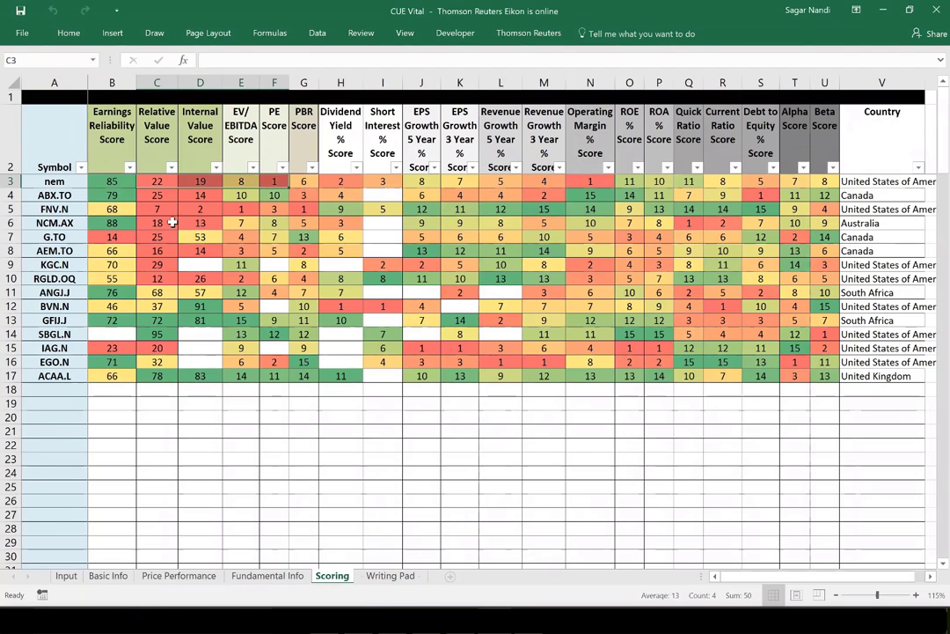
left_click(158, 182)
left_click_drag(202, 195, 244, 362)
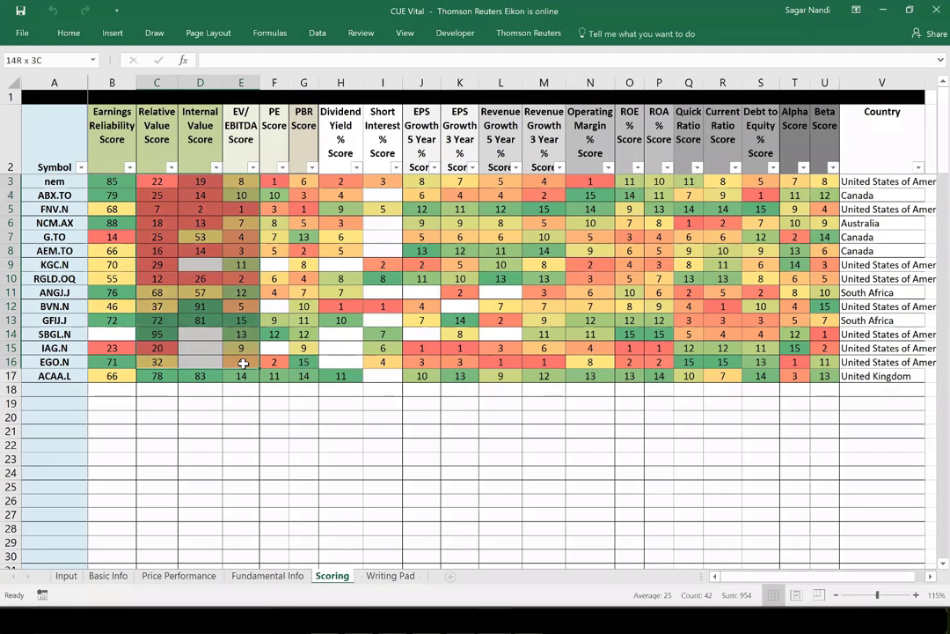
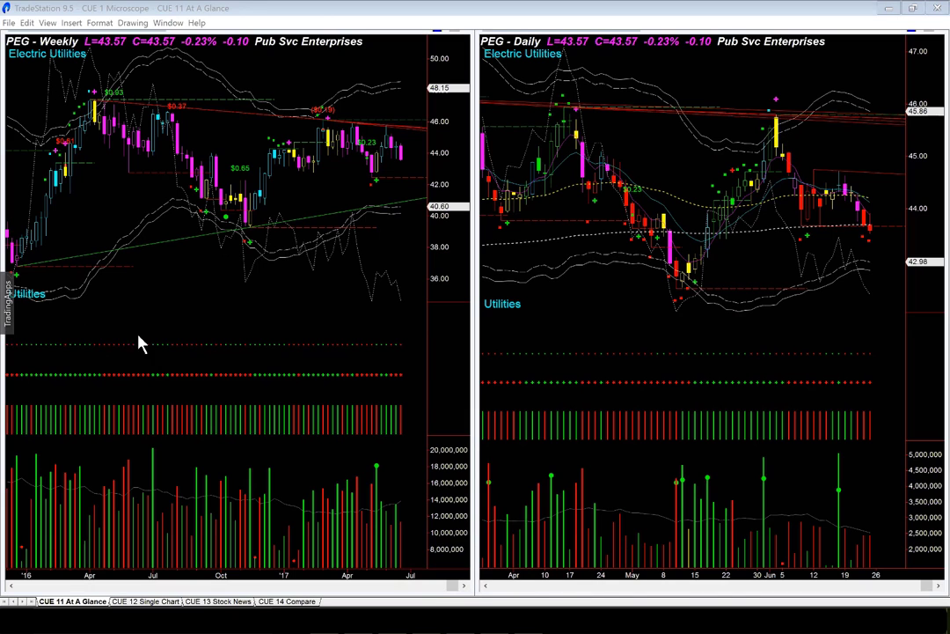
Chart the utilities SCG and WEC one after the other in TradeStation's weekly and daily views.
key("alt+Tab")
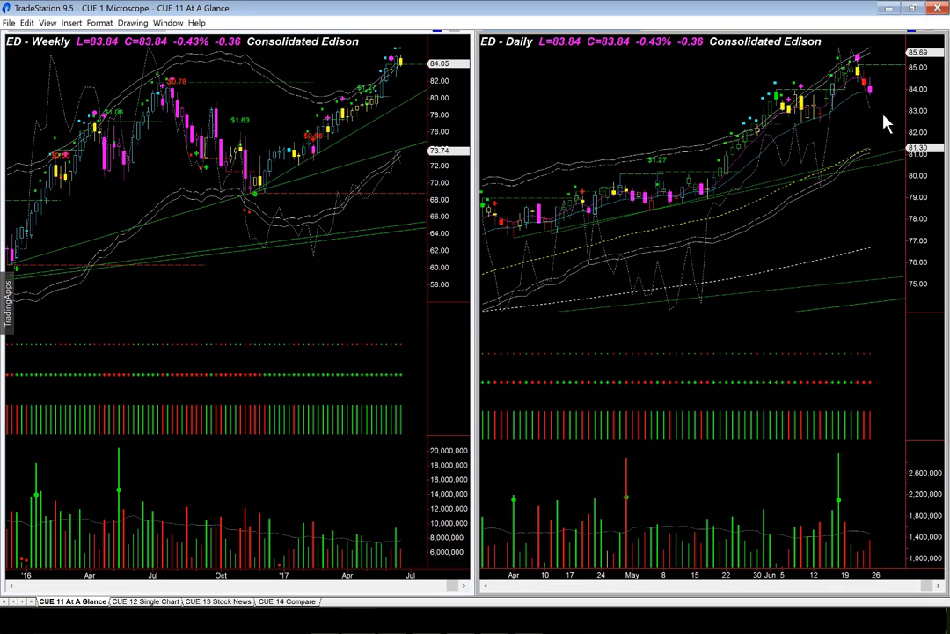
type("scg")
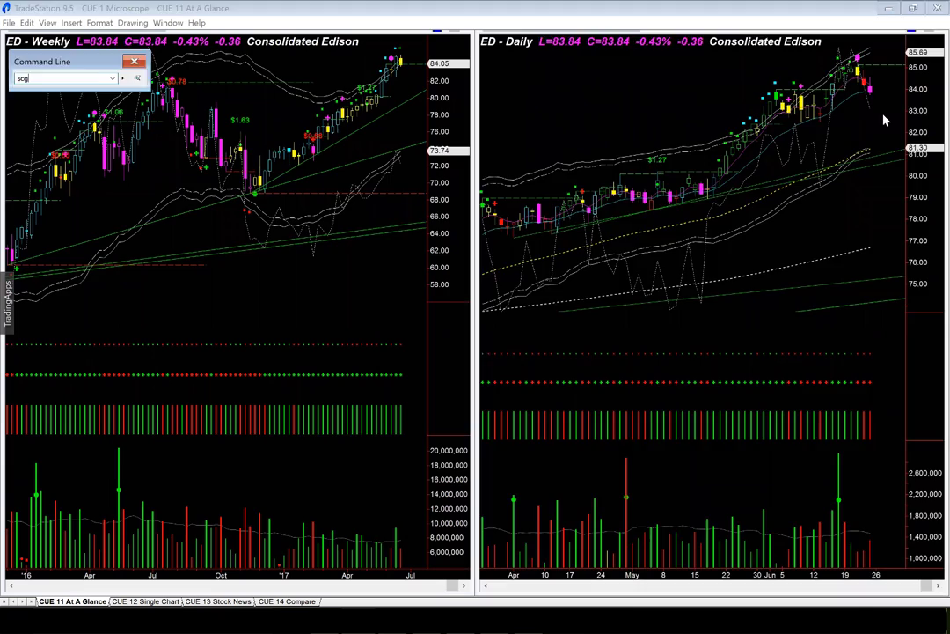
key("Return")
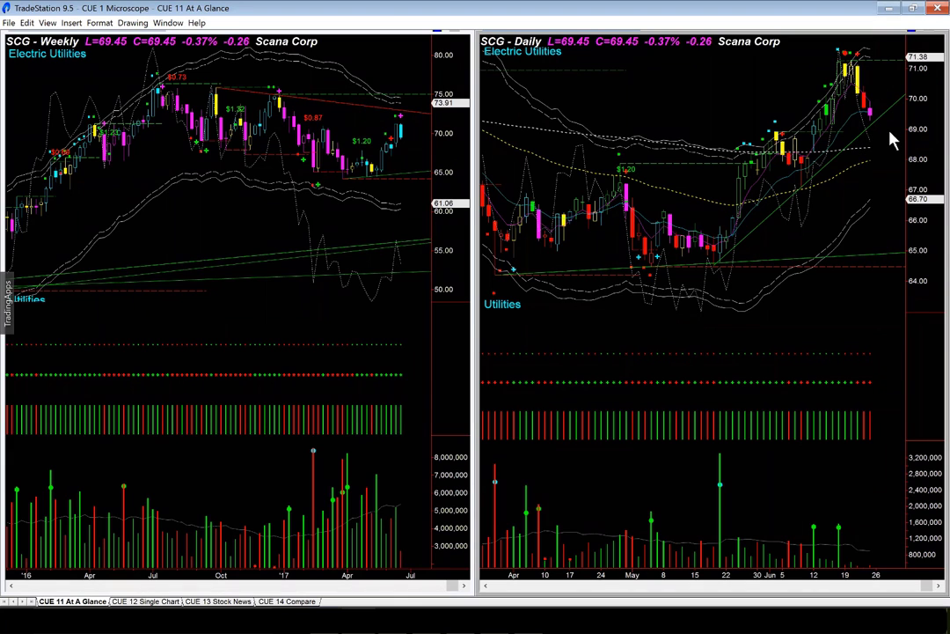
type("wec")
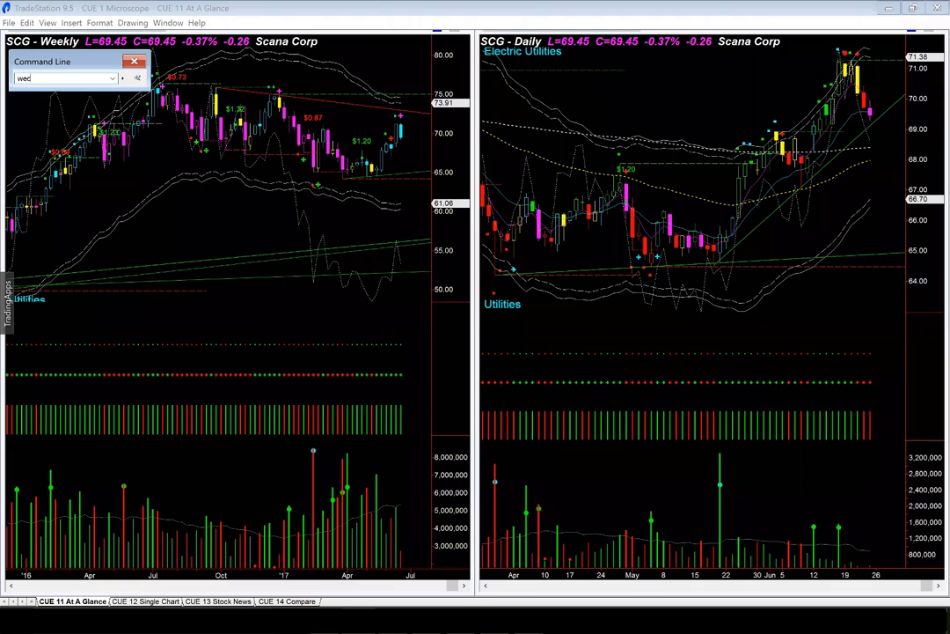
key("Return")
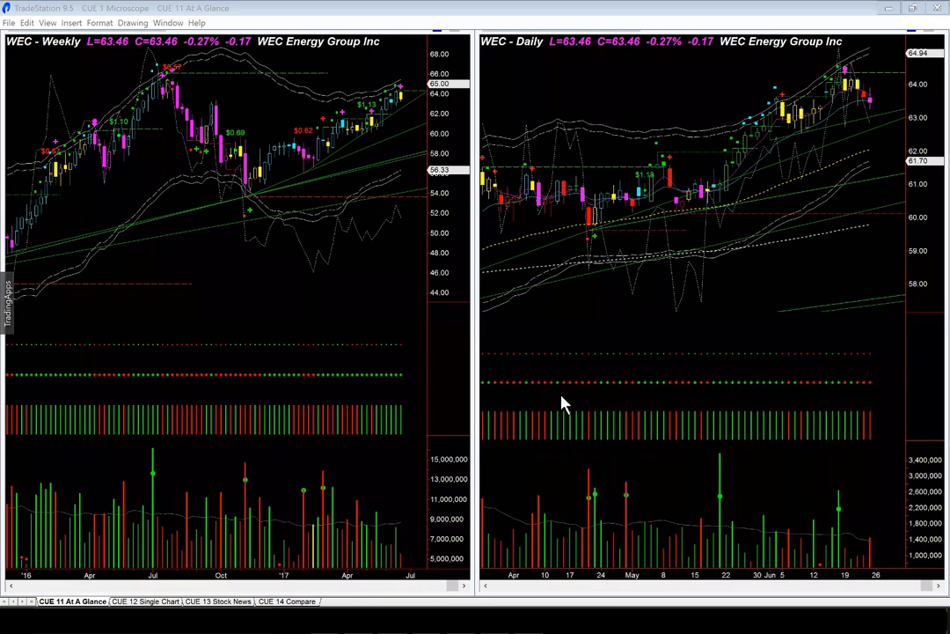
Switch to Photos and view the Industries with Biggest Rank Decline image.
mouse_move(532, 623)
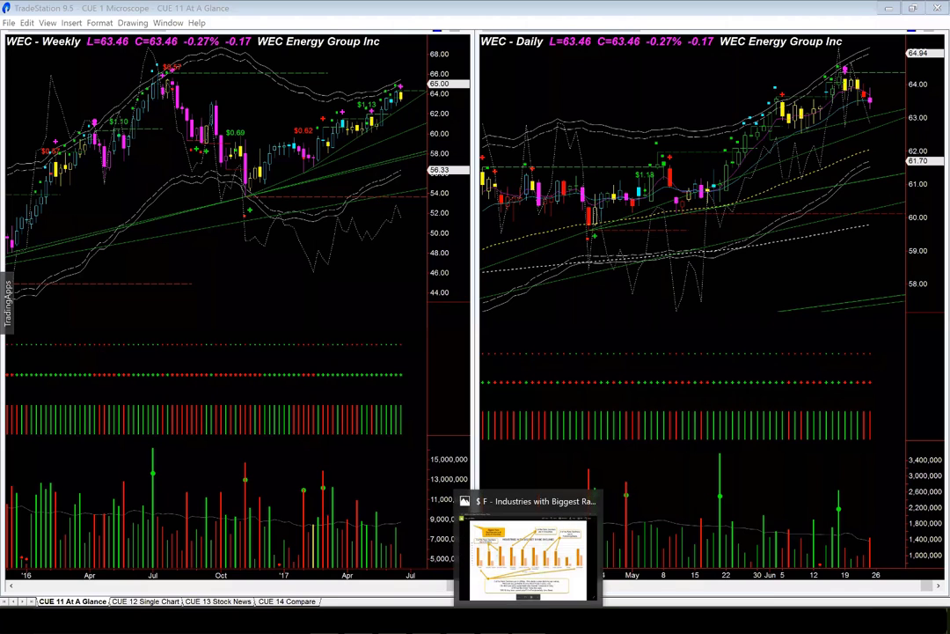
left_click(531, 563)
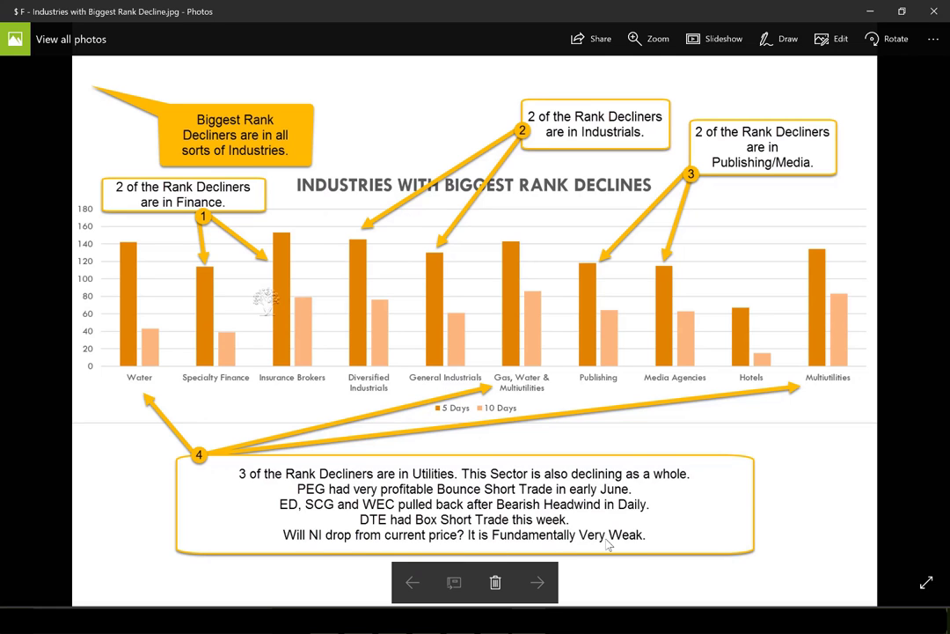
Switch to the CUE Vital workbook, replace the industry stock with ni, and load its peer list and scoring data.
key("alt+Tab")
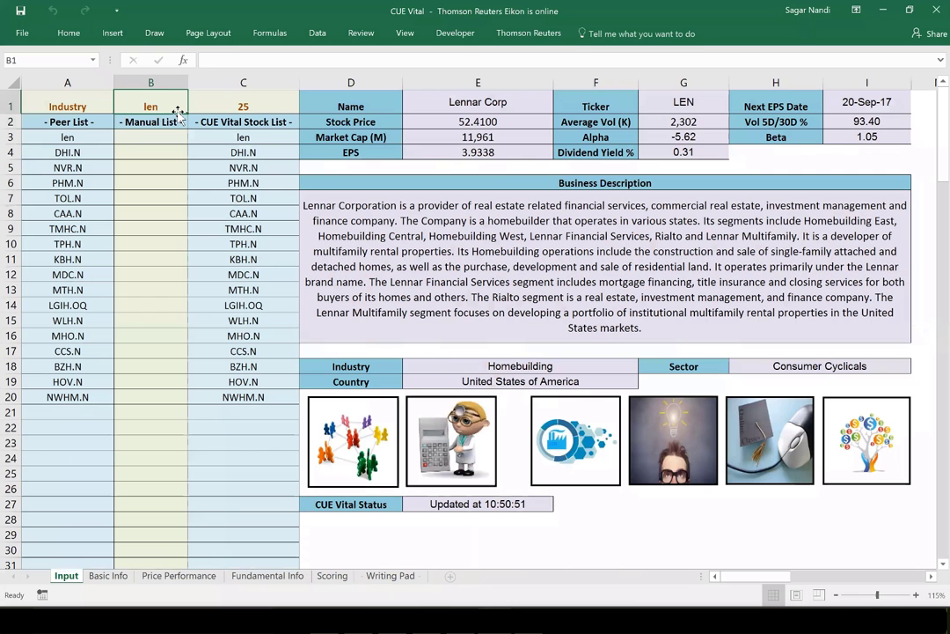
type("ni")
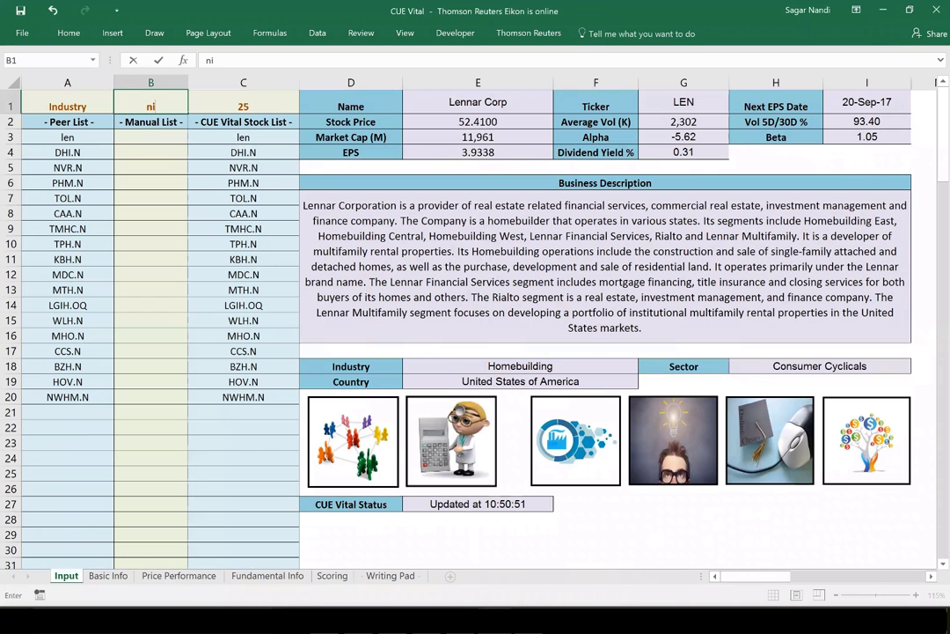
key("Return")
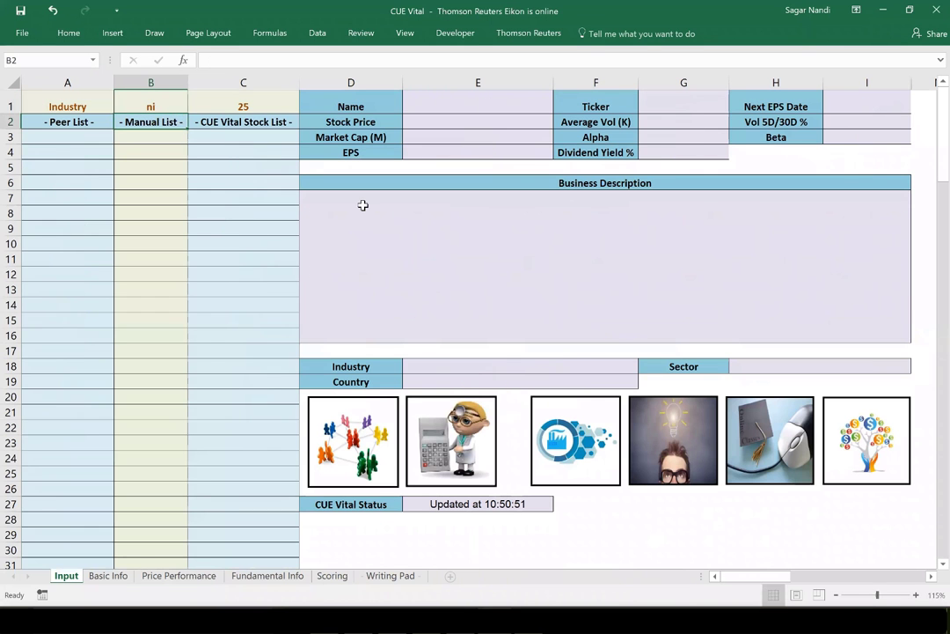
left_click(326, 465)
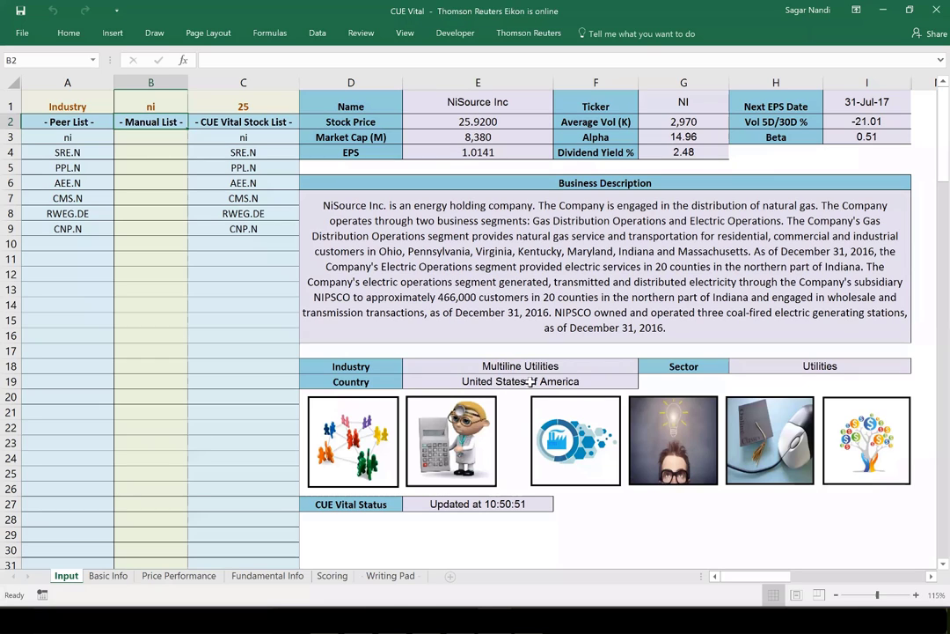
left_click(460, 473)
Examine ni's row on the Scoring sheet, including its earnings reliability and value scores, and the list of peer symbols.
left_click(332, 574)
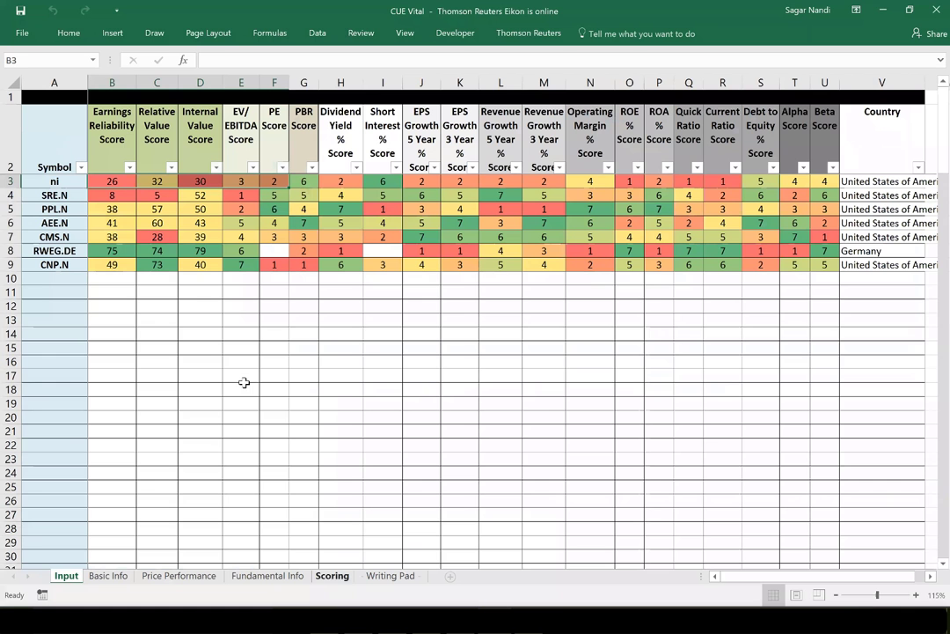
left_click(14, 181)
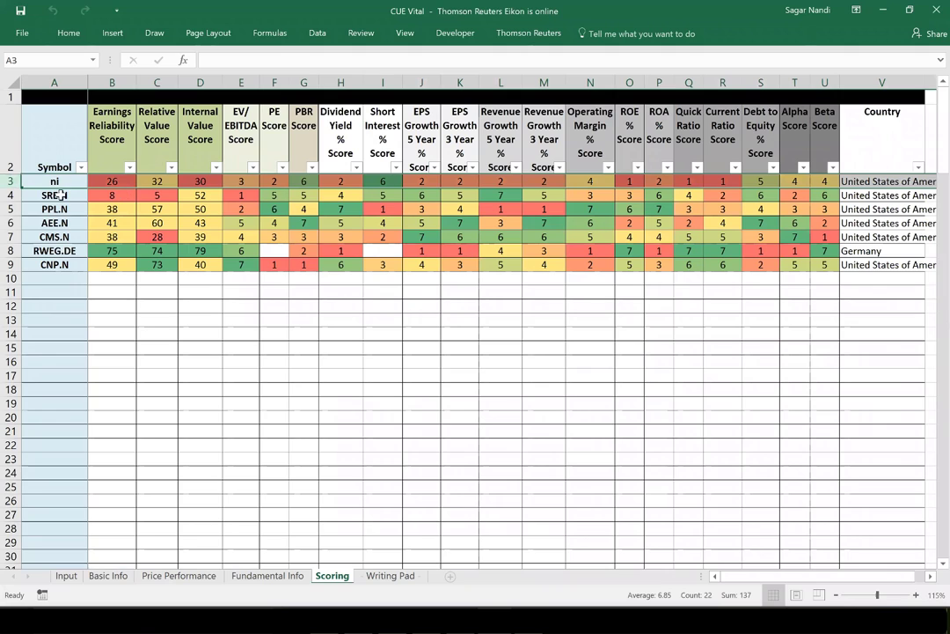
left_click(110, 181)
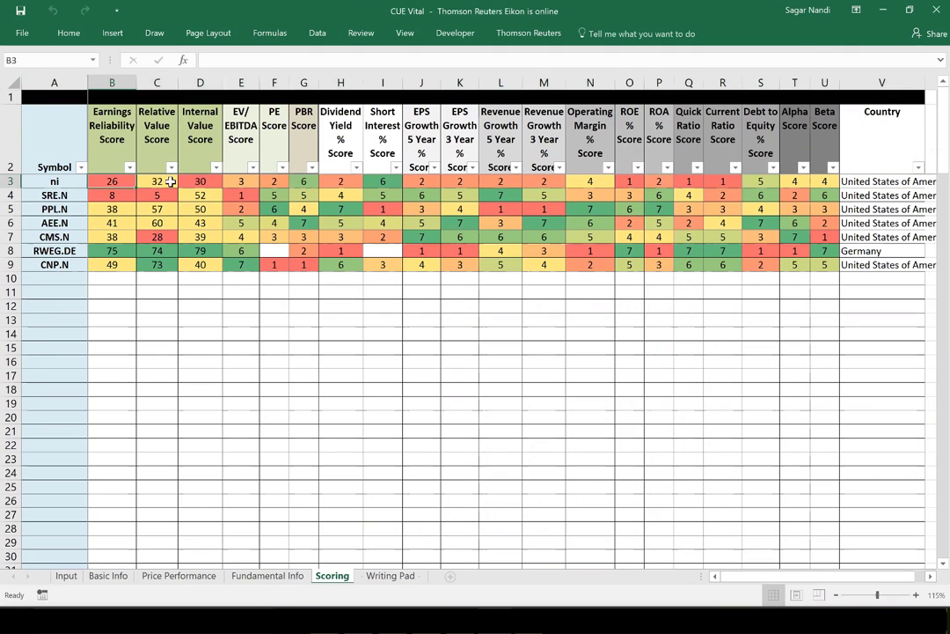
left_click_drag(170, 182, 193, 180)
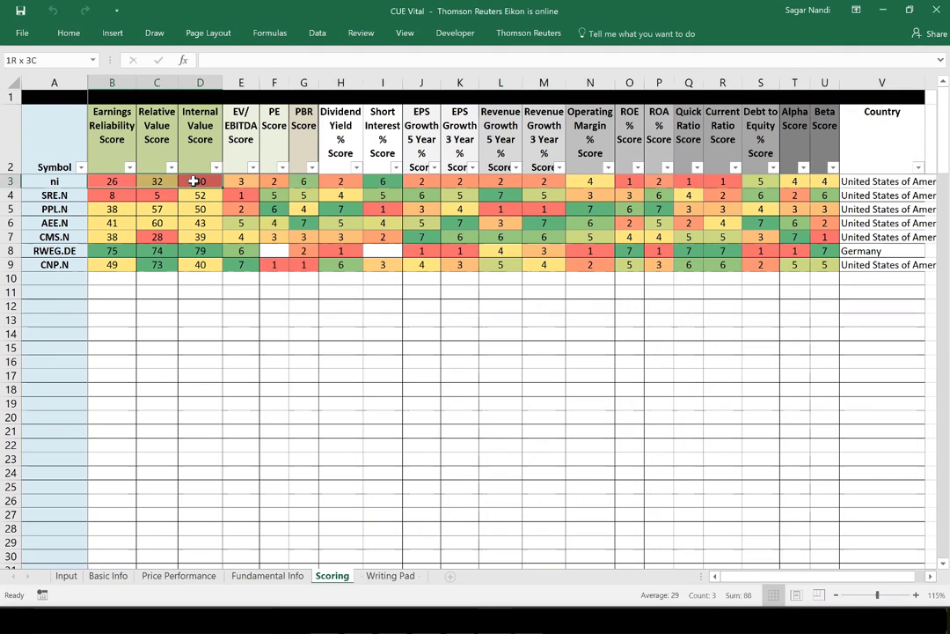
left_click(54, 182)
left_click_drag(54, 194, 55, 264)
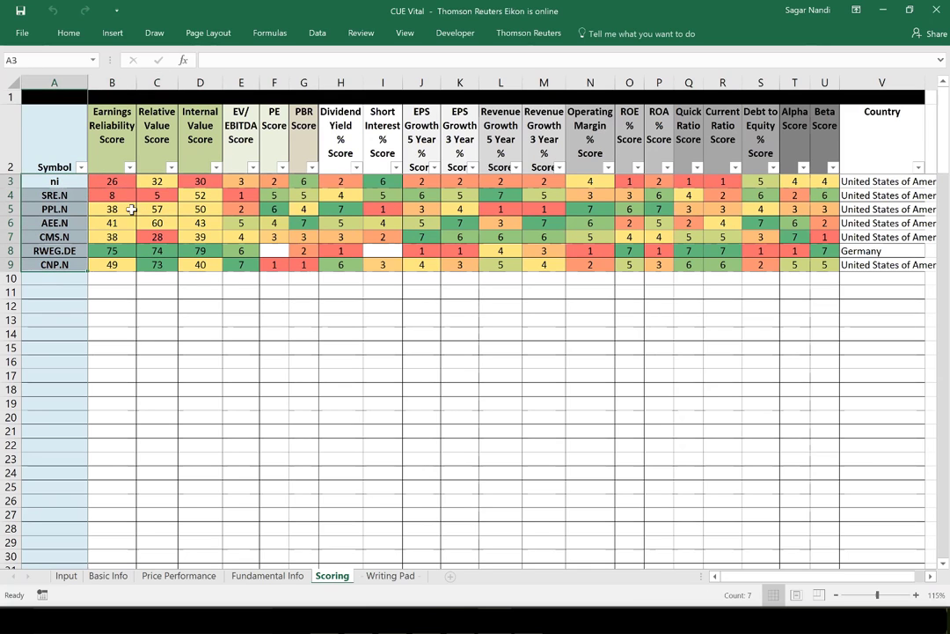
Compare ni's earnings reliability, relative value and internal value scores with its EV/EBITDA and PE scores.
left_click_drag(106, 182, 212, 184)
left_click(243, 181)
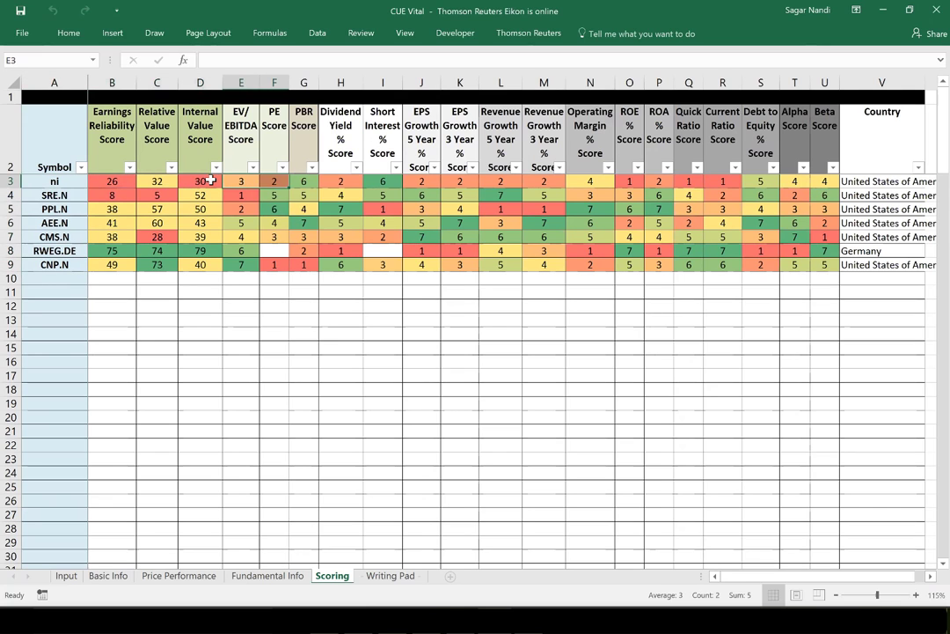
left_click(208, 183)
left_click(125, 184, "shift")
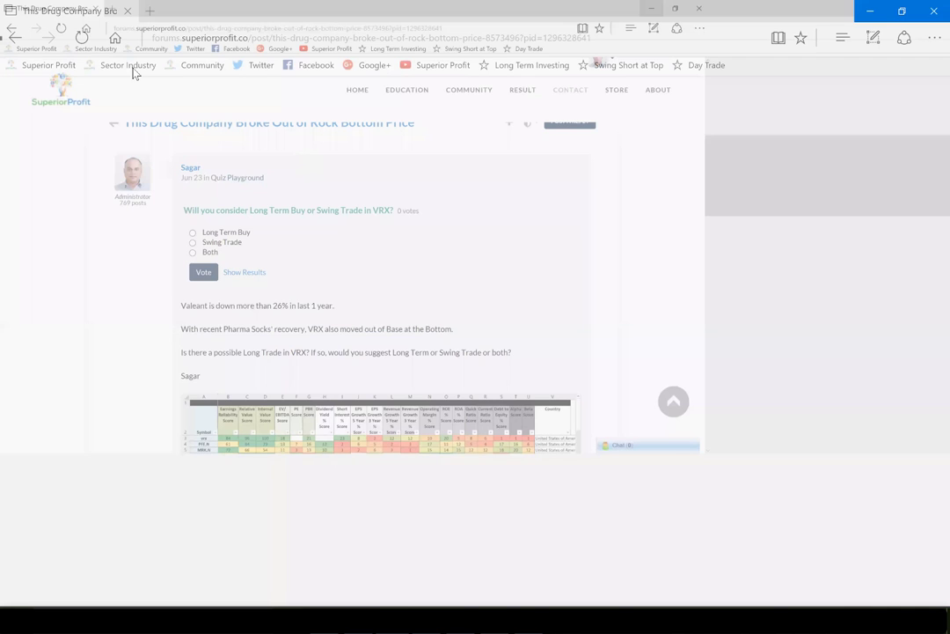
Open the Sector Industry page on superiorprofit.co in the browser and examine its sector and industry ranking tables.
left_click(130, 65)
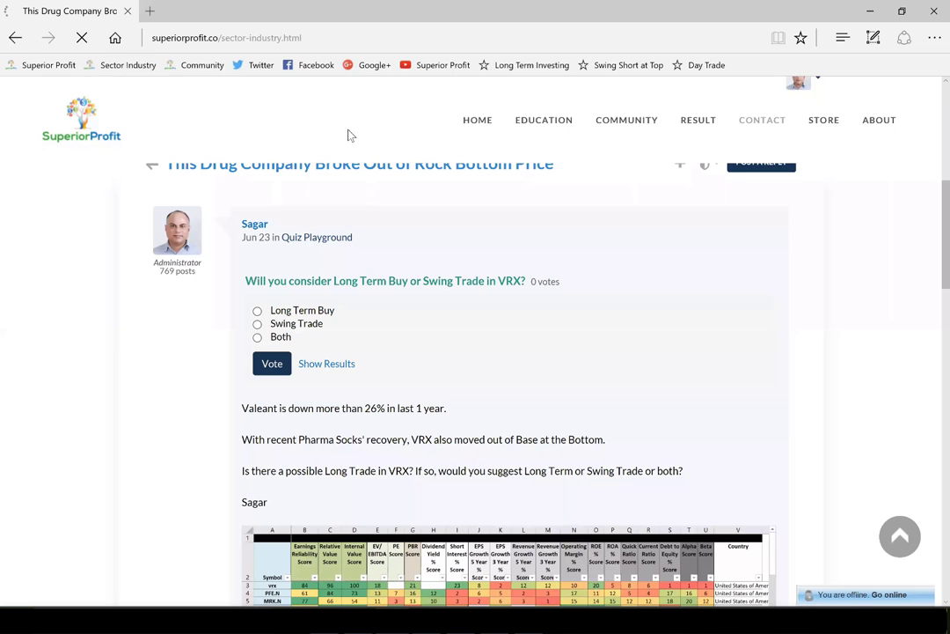
scroll(637, 221, "down", 1)
scroll(637, 221, "down", 2)
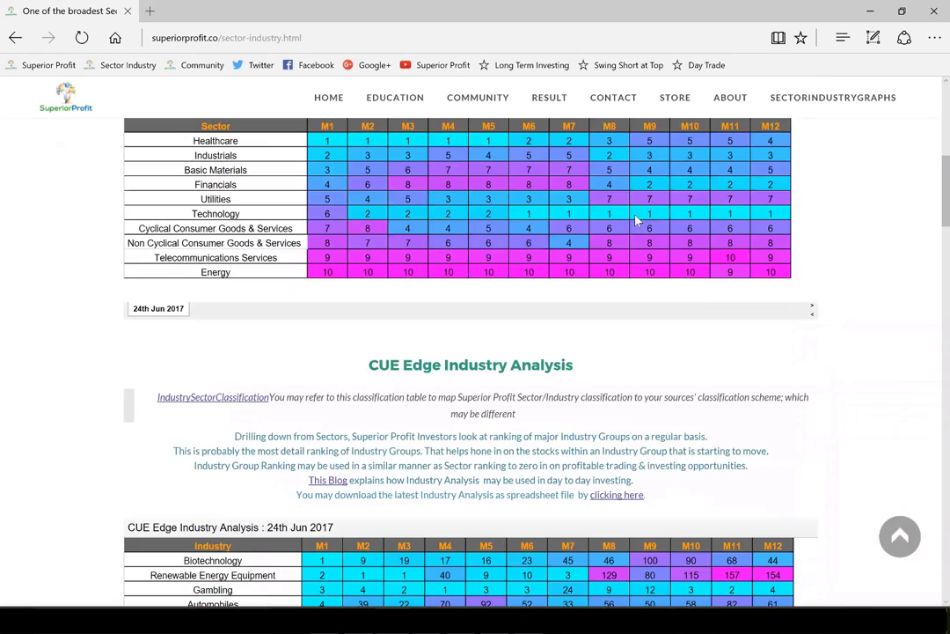
scroll(637, 221, "down", 4)
scroll(629, 361, "up", 3)
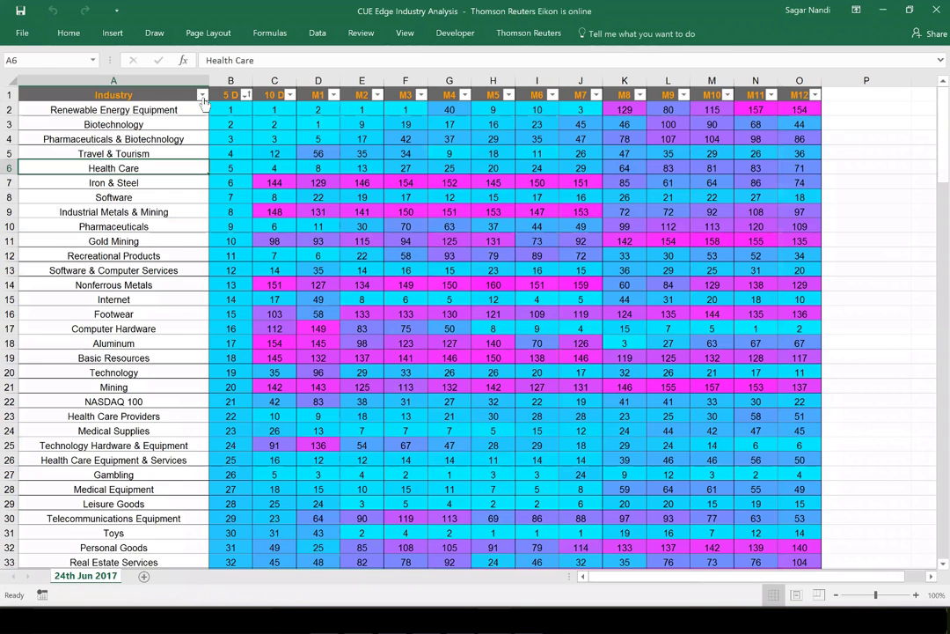
Filter the Industry column of the CUE Edge Industry Analysis workbook to industries containing "utili".
left_click(203, 94)
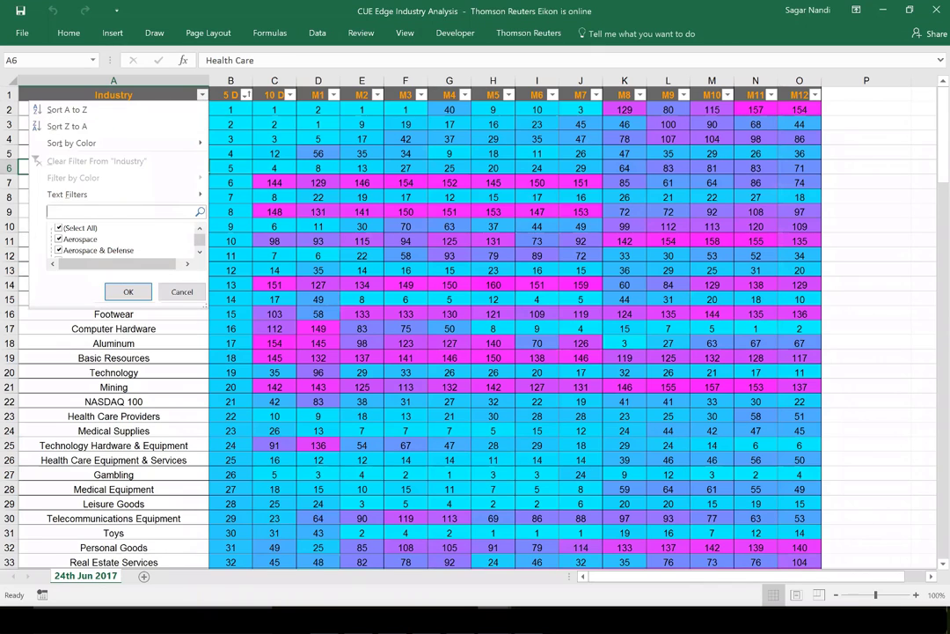
left_click(105, 213)
type("utili")
left_click(123, 291)
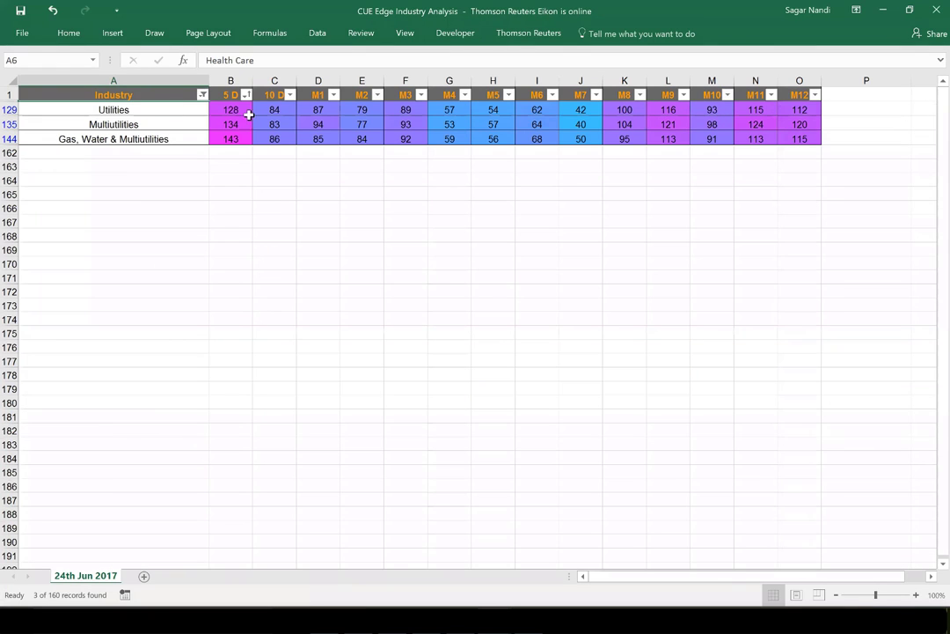
Compare the three utility industries' ranks across the M7 to M1, 10-day and 5-day columns.
left_click_drag(577, 110, 392, 108)
left_click_drag(584, 128, 479, 129)
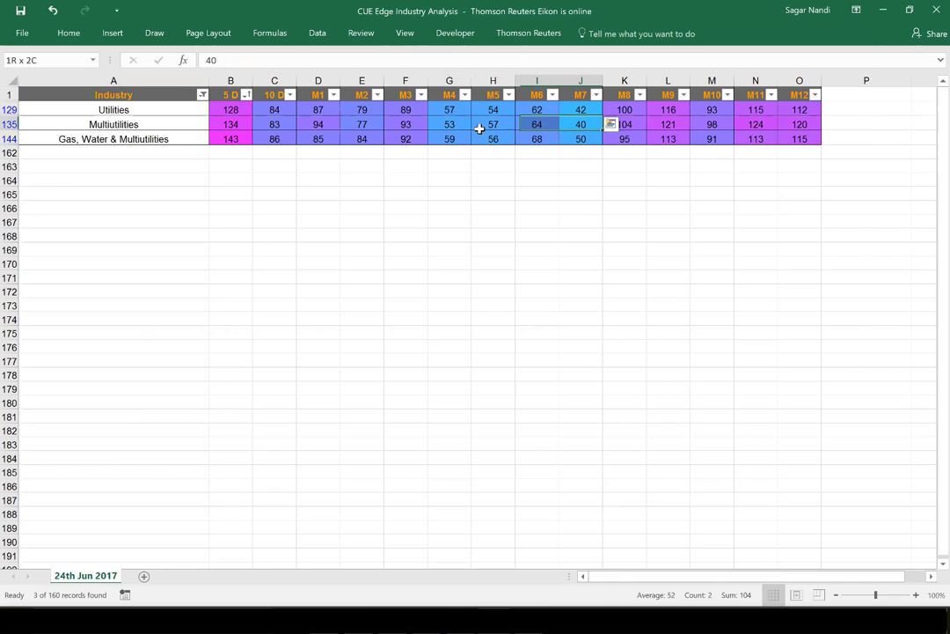
left_click_drag(588, 139, 273, 111)
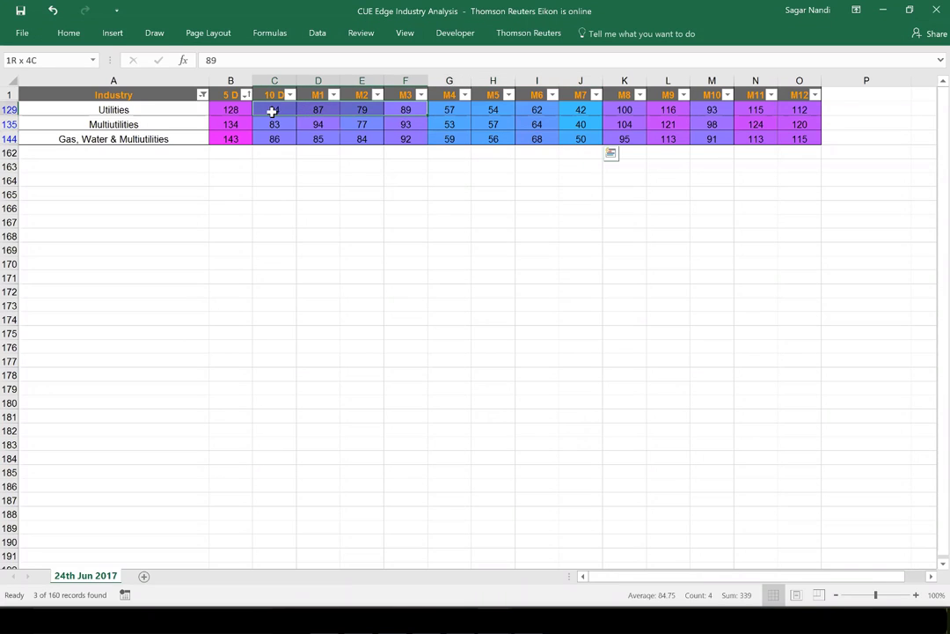
left_click(229, 110)
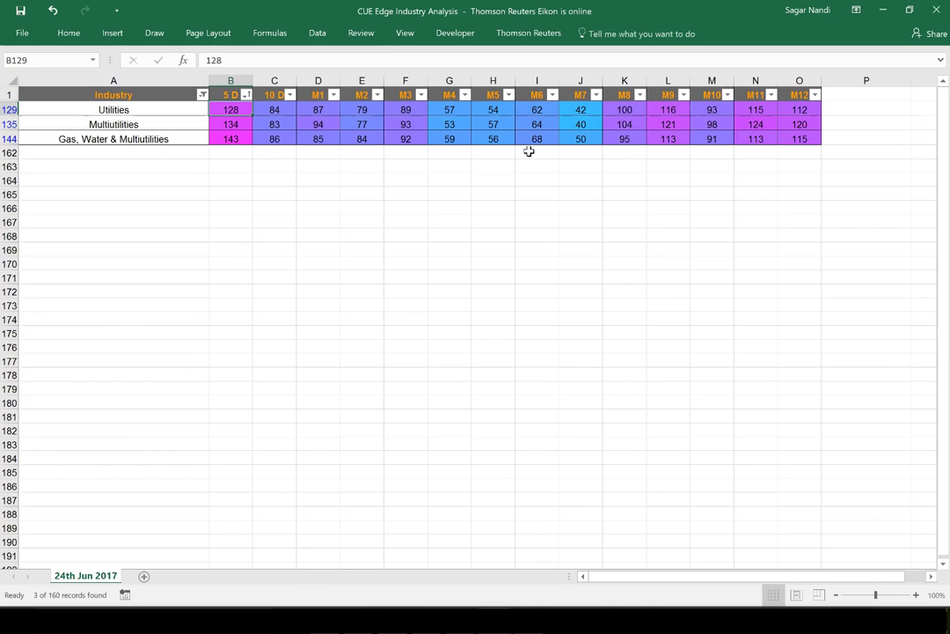
left_click(376, 140)
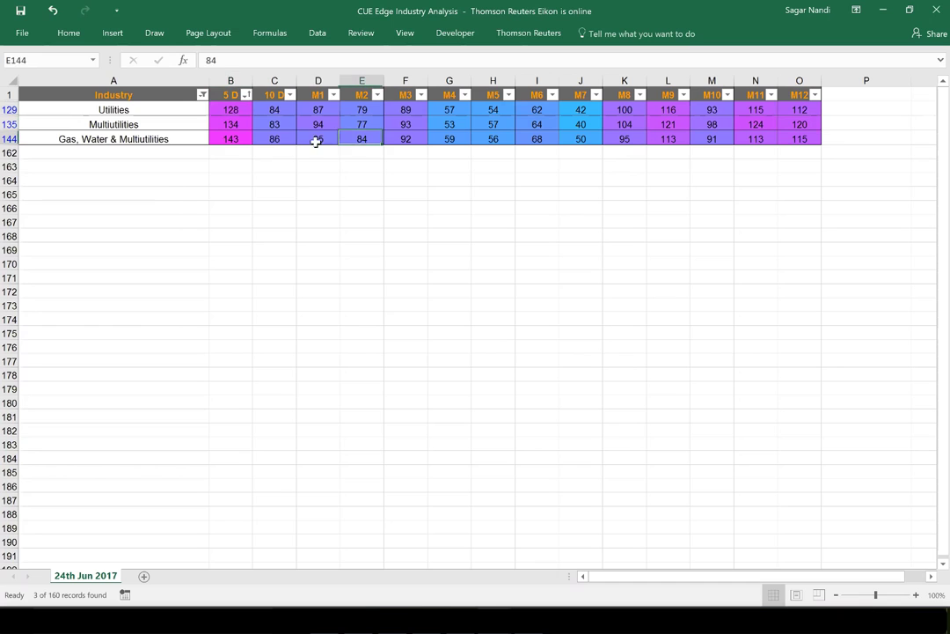
Compare the Gas, Water & Multiutilities ranks from M2 back to 5 D, and return to the NI charts in TradeStation.
left_click(246, 140, "shift")
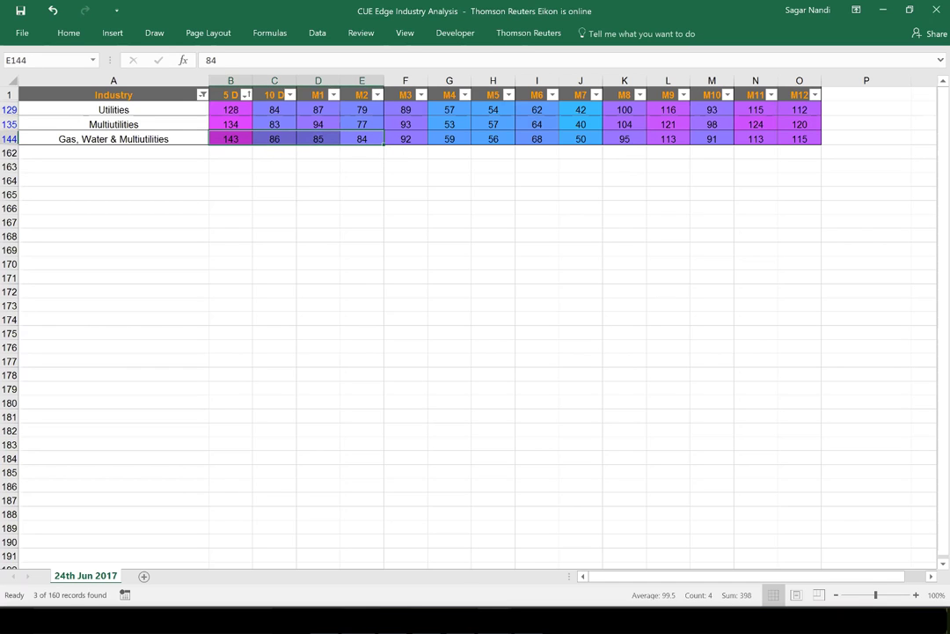
key("alt+Tab")
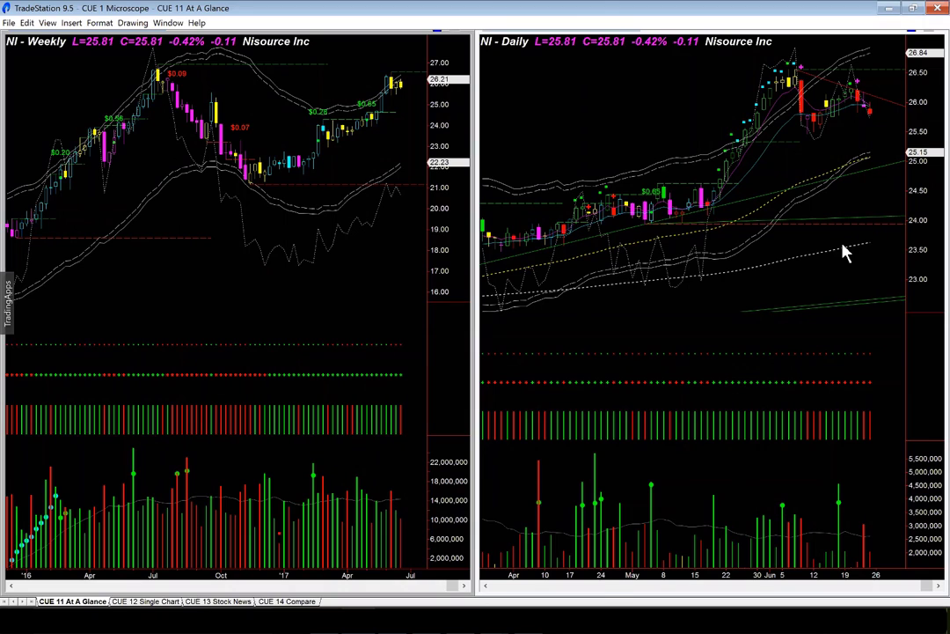
Switch to the Sector Industry page in the browser and examine the sector rankings and the industry rankings down to Utilities and Gold Mining.
left_click(534, 563)
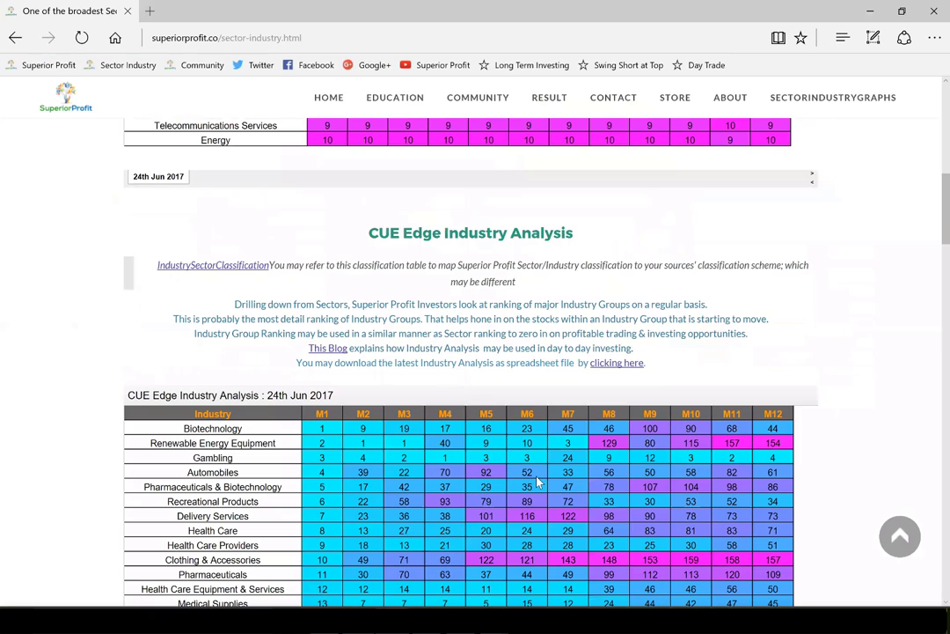
scroll(931, 220, "up", 4)
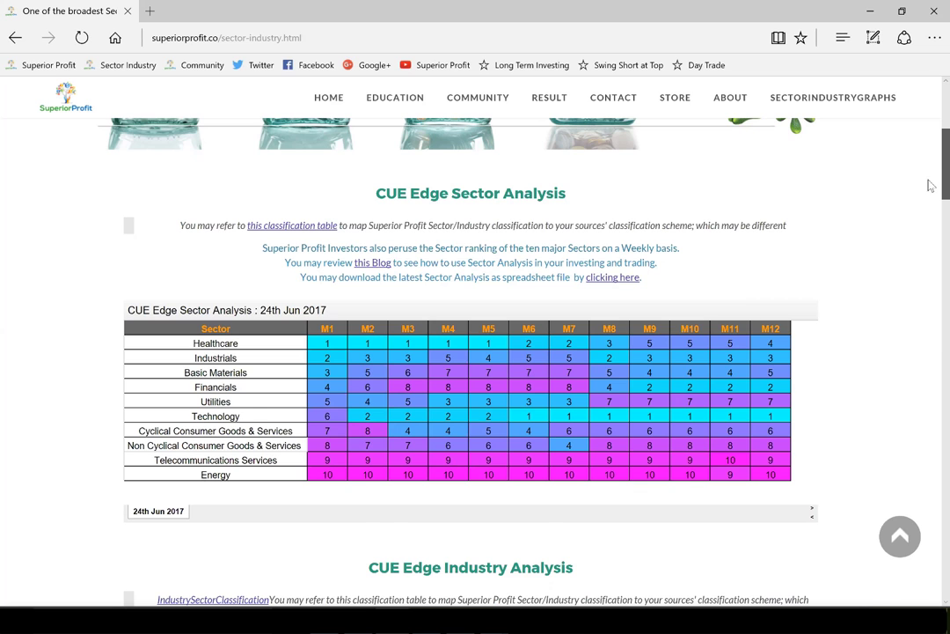
scroll(931, 257, "down", 5)
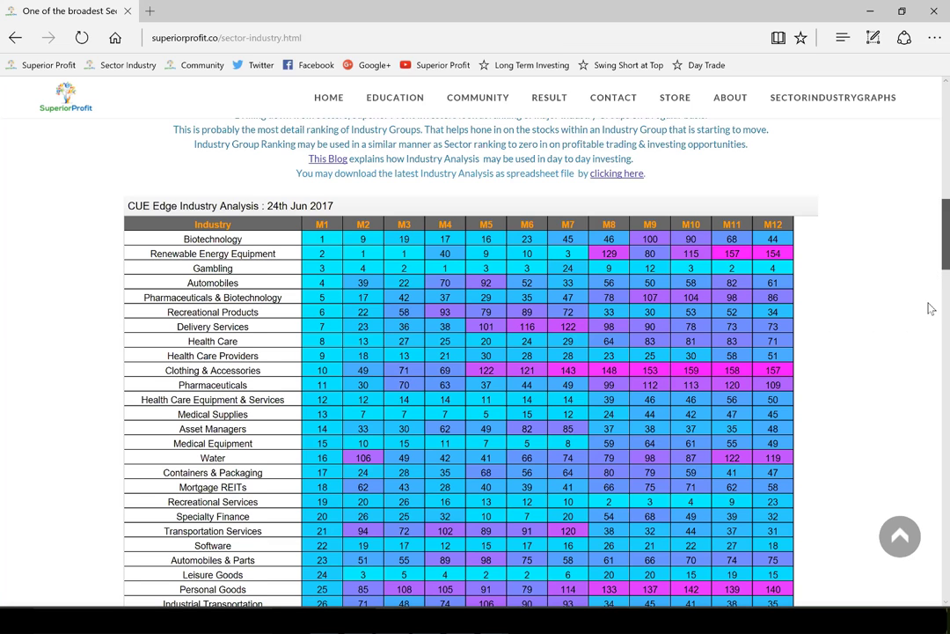
scroll(928, 308, "down", 12)
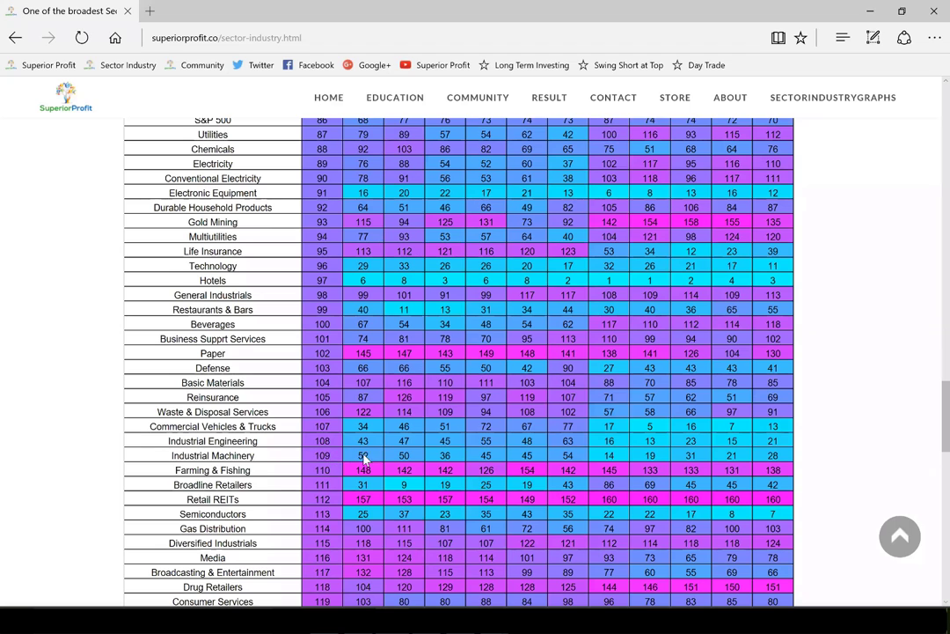